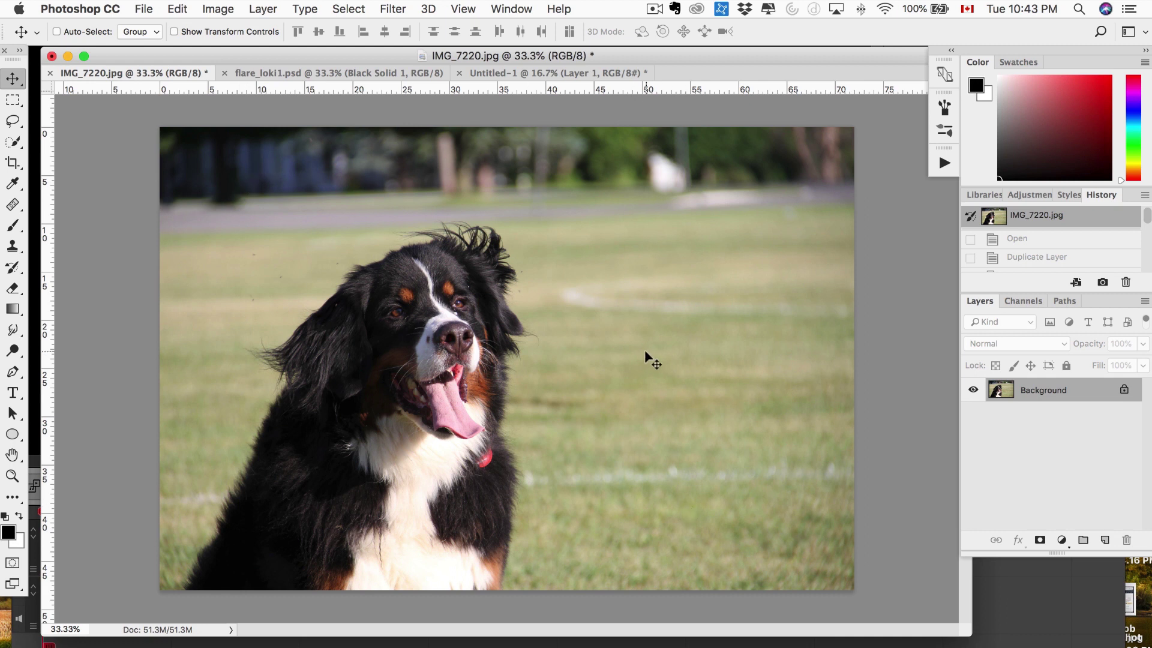
# - Open IMG_7220.jpg in the Select and Mask workspace from the Select menu
pyautogui.click(396, 8)
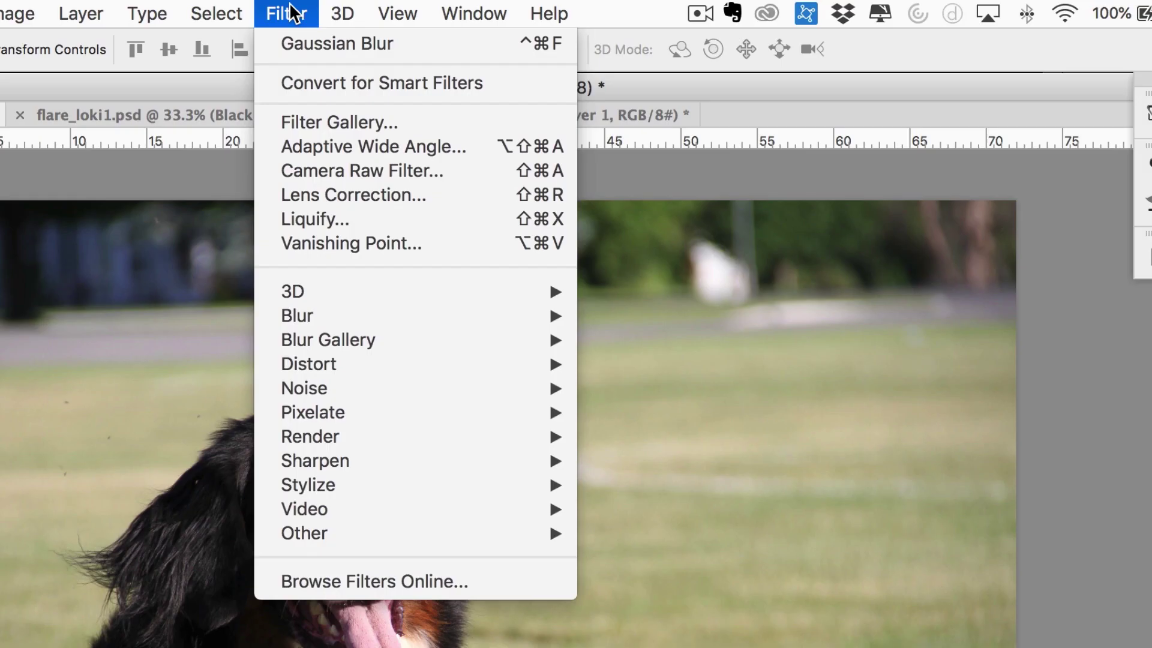
pyautogui.moveTo(346, 8)
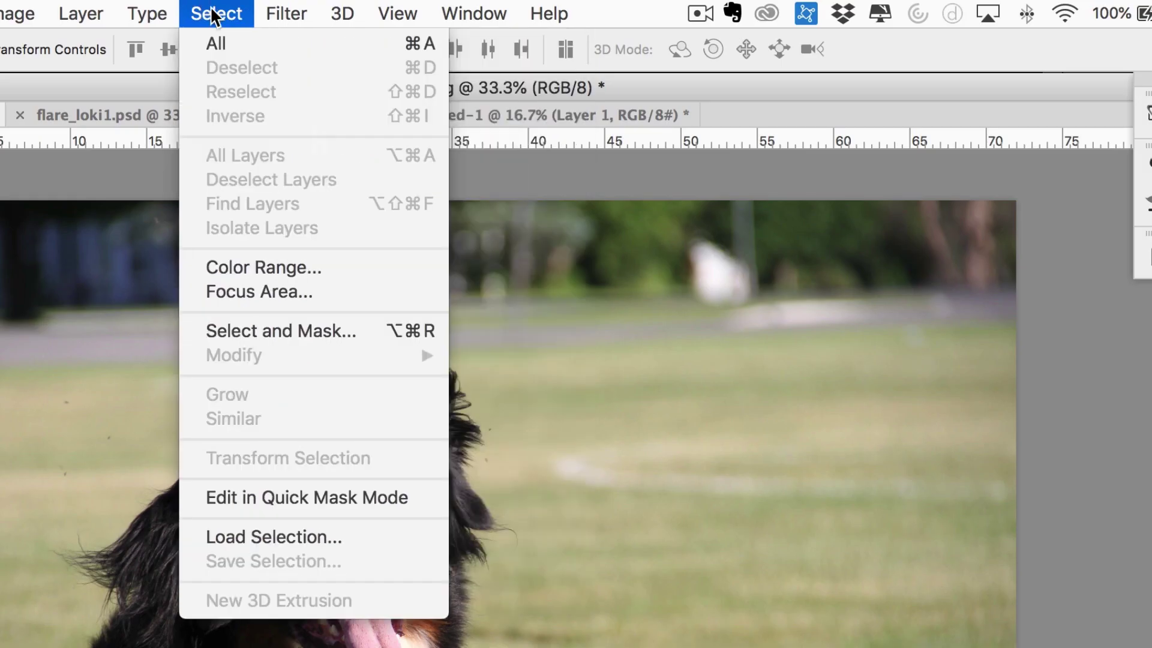
pyautogui.click(279, 334)
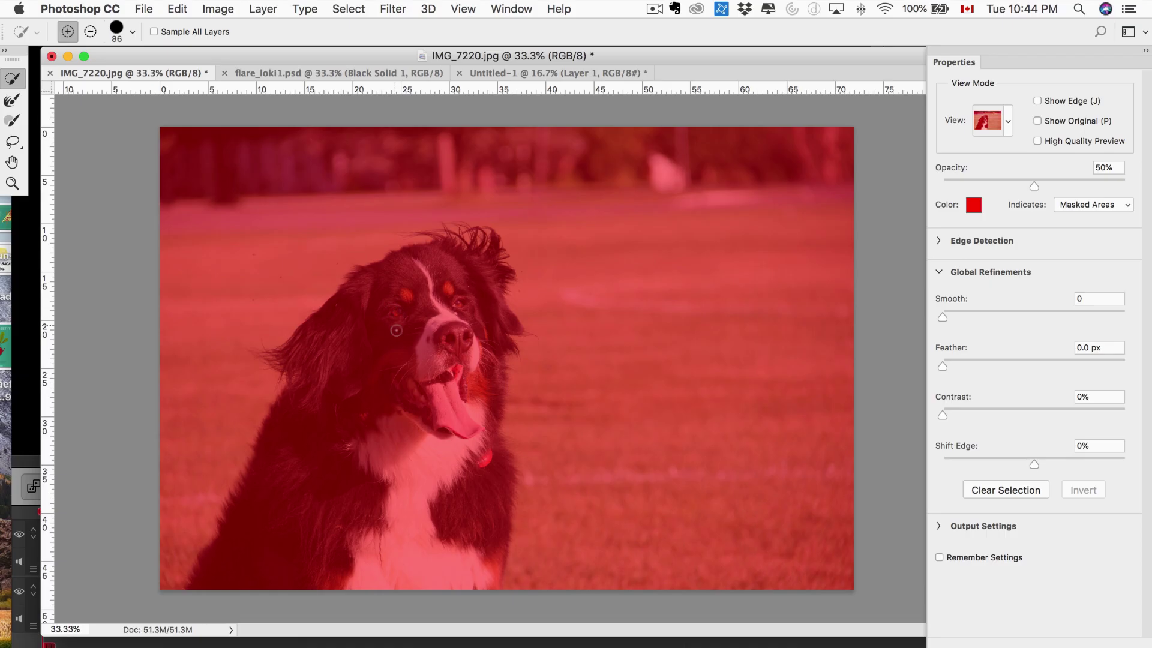
# - Quick-select the dog's head, cheek, chest and body, then zoom to 100% on the head
pyautogui.moveTo(619, 529)
pyautogui.mouseDown()
pyautogui.moveTo(671, 488)
pyautogui.moveTo(715, 621)
pyautogui.mouseUp()
pyautogui.moveTo(415, 366)
pyautogui.mouseDown()
pyautogui.moveTo(339, 420)
pyautogui.moveTo(389, 445)
pyautogui.moveTo(290, 509)
pyautogui.mouseUp()
pyautogui.moveTo(480, 457)
pyautogui.mouseDown()
pyautogui.moveTo(466, 360)
pyautogui.moveTo(472, 315)
pyautogui.moveTo(468, 258)
pyautogui.mouseUp()
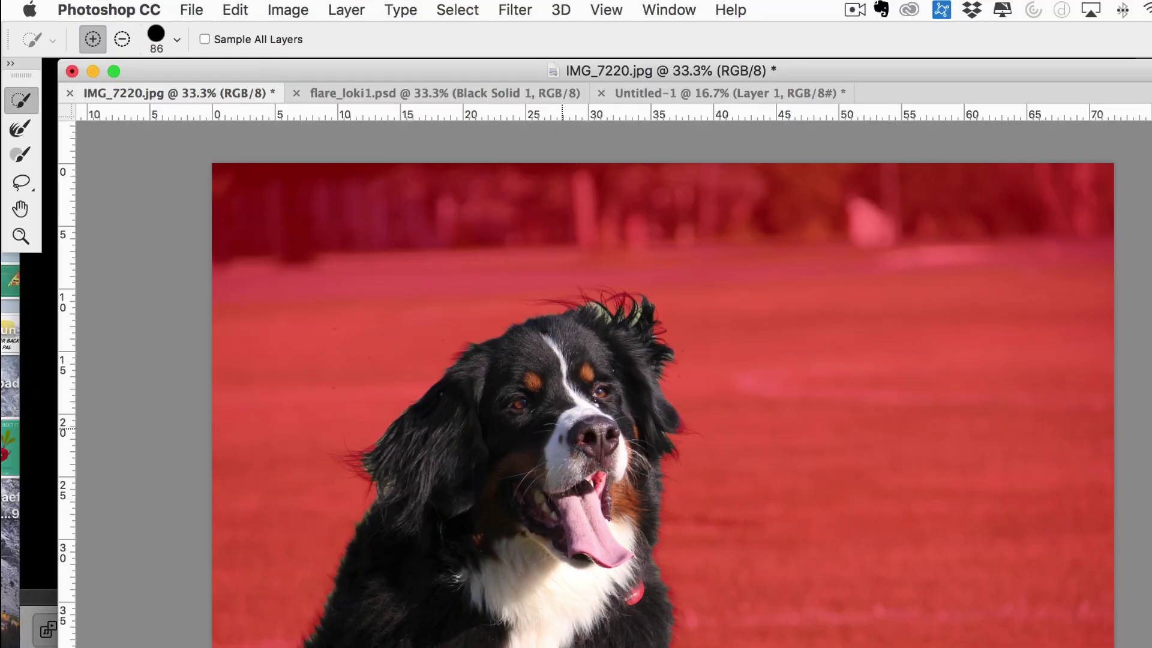
pyautogui.press('super+plus')
pyautogui.press('super+plus')
pyautogui.scroll(3, 588, 414)
pyautogui.hscroll(-5, 588, 414)
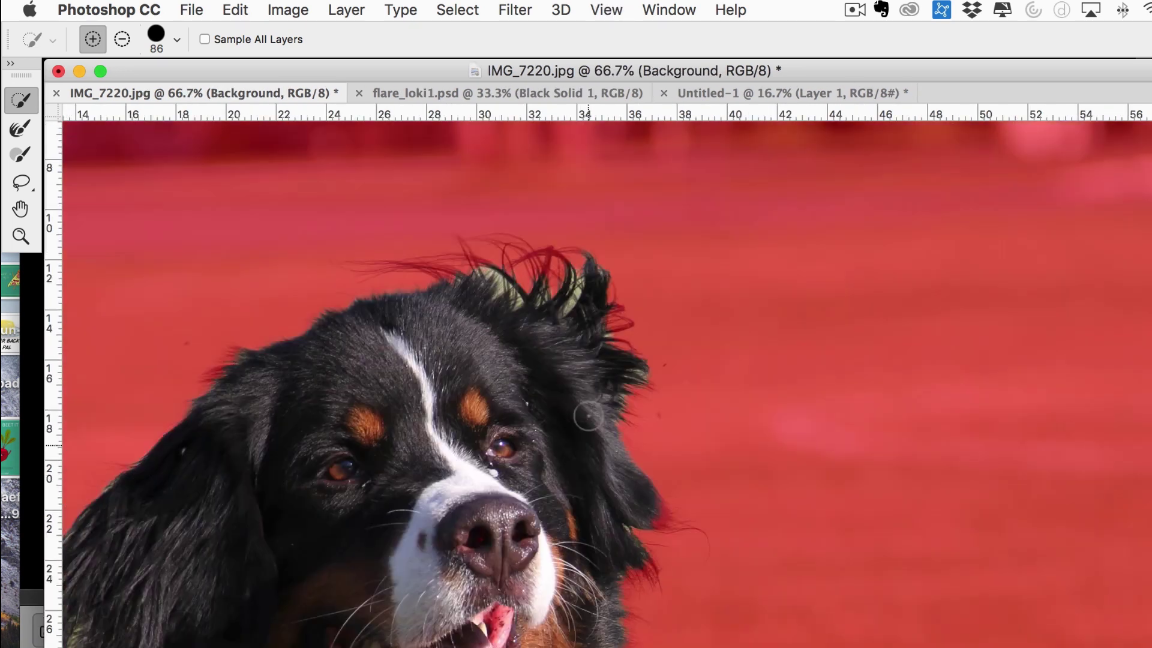
pyautogui.press('super+plus')
pyautogui.scroll(3, 588, 414)
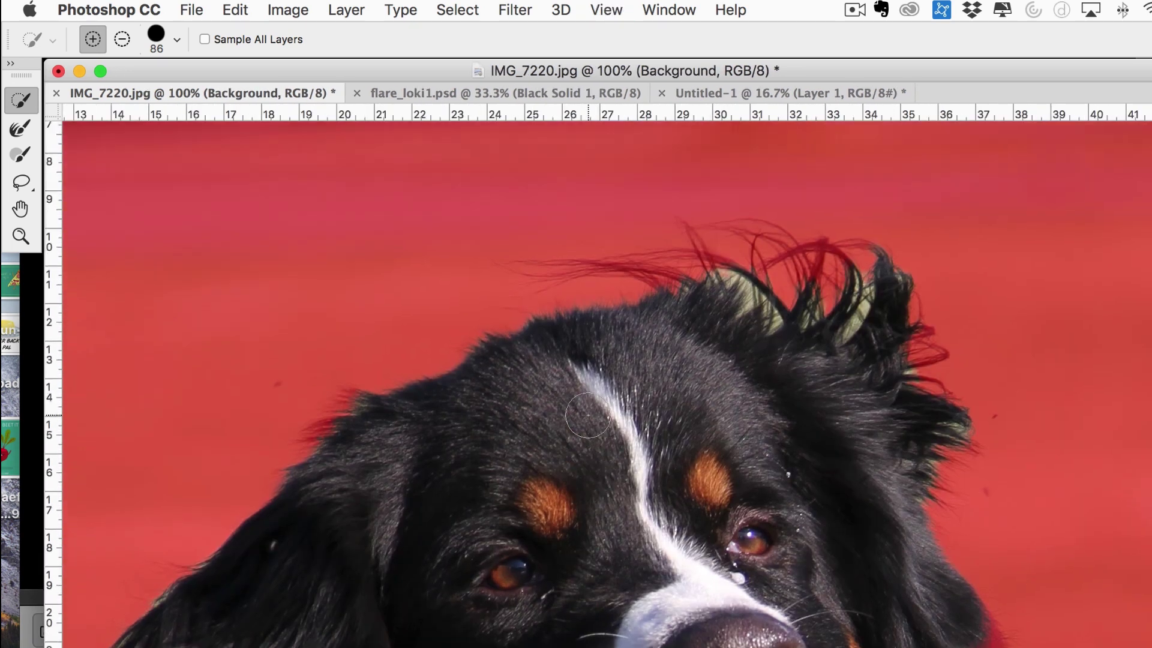
pyautogui.hscroll(3, 588, 414)
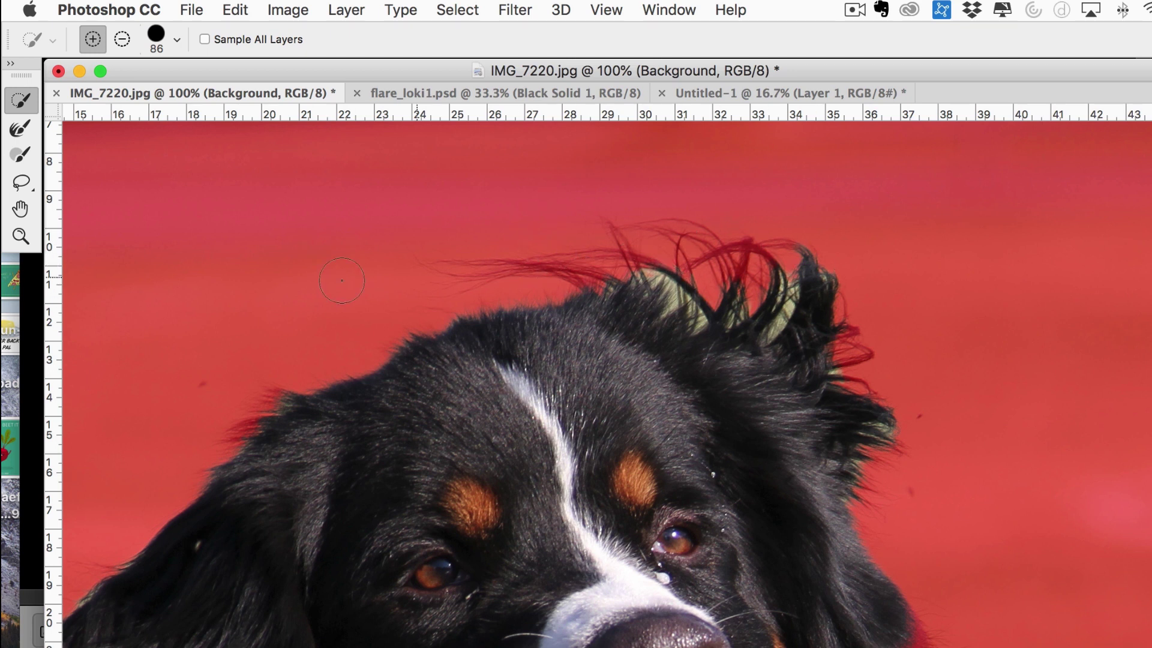
pyautogui.click(19, 135)
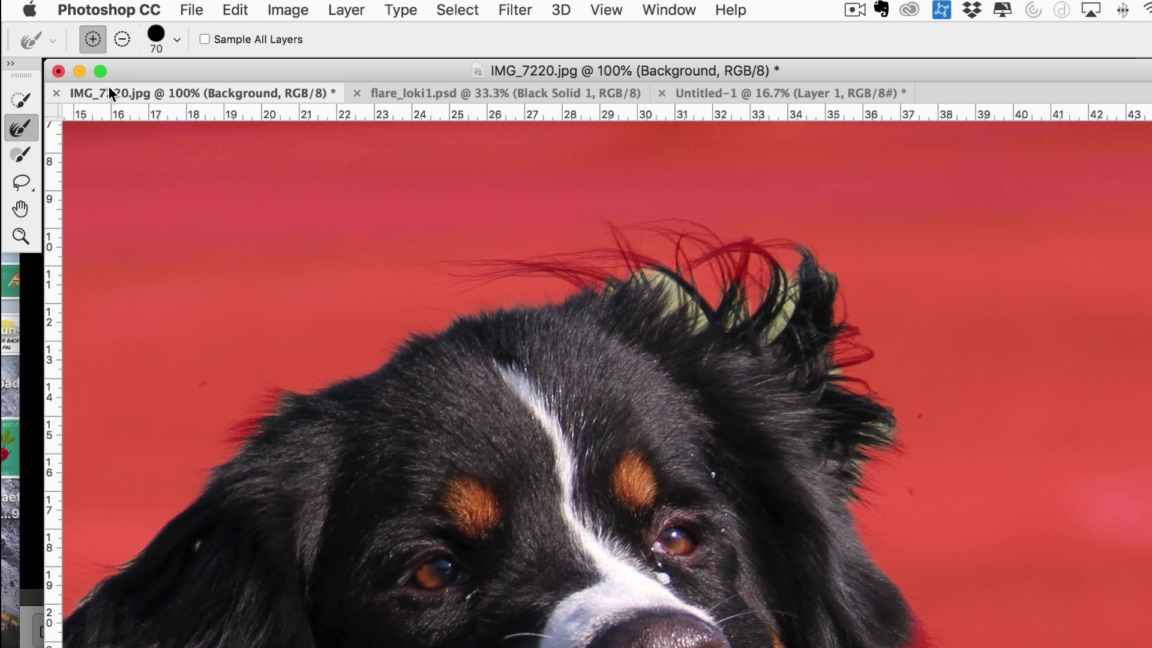
# - Set the Refine Edge Brush to 65 px and brush over the stray hairs atop the head
pyautogui.click(177, 40)
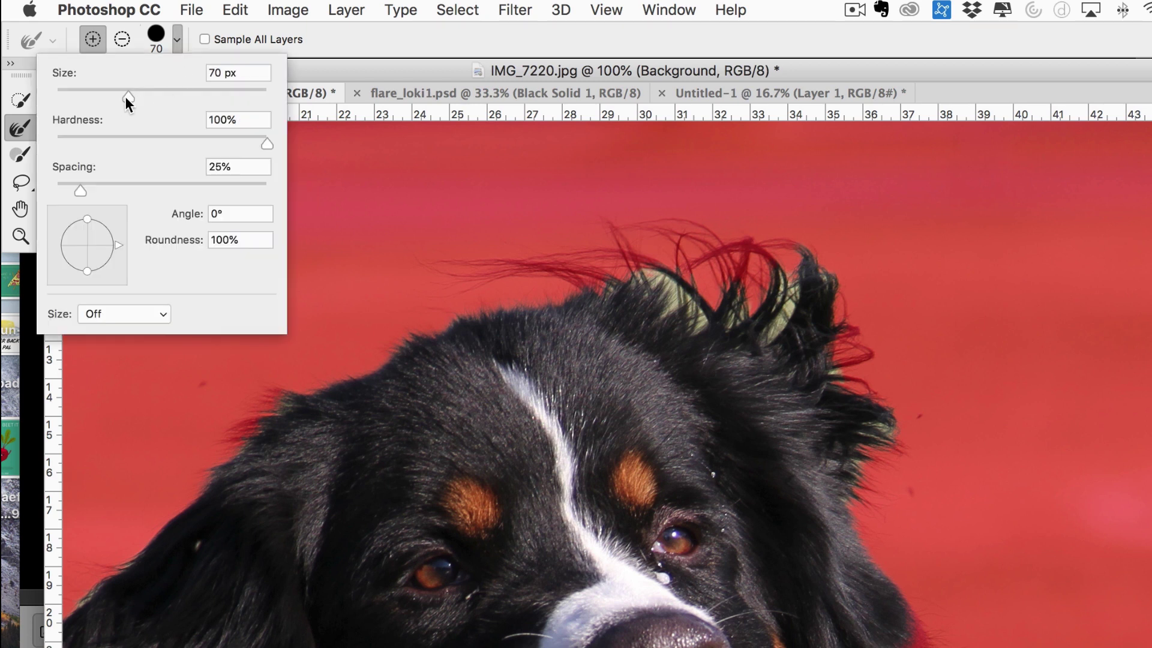
pyautogui.moveTo(125, 96)
pyautogui.mouseDown()
pyautogui.moveTo(113, 90)
pyautogui.moveTo(124, 93)
pyautogui.mouseUp()
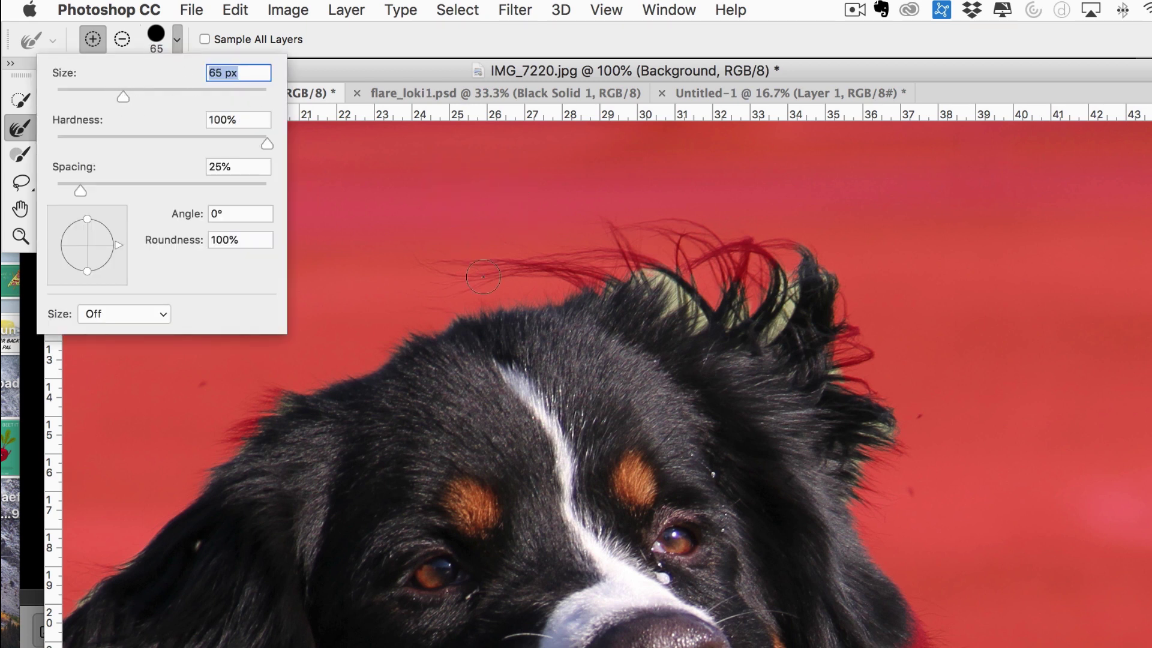
pyautogui.click(464, 279)
pyautogui.moveTo(579, 273)
pyautogui.mouseDown()
pyautogui.moveTo(603, 291)
pyautogui.moveTo(643, 296)
pyautogui.moveTo(605, 223)
pyautogui.moveTo(635, 270)
pyautogui.moveTo(609, 260)
pyautogui.moveTo(687, 293)
pyautogui.moveTo(674, 315)
pyautogui.moveTo(689, 319)
pyautogui.moveTo(688, 248)
pyautogui.moveTo(654, 230)
pyautogui.moveTo(711, 247)
pyautogui.moveTo(726, 266)
pyautogui.moveTo(749, 252)
pyautogui.moveTo(726, 253)
pyautogui.moveTo(788, 273)
pyautogui.mouseUp()
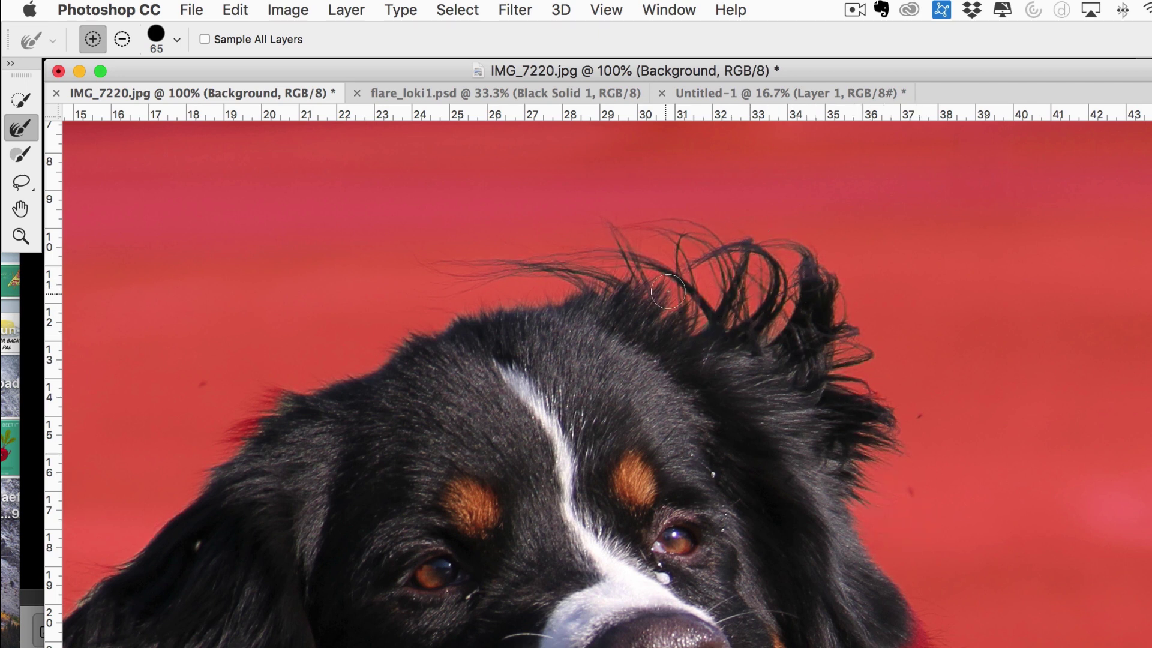
# - At 200% zoom, refine the hair edges beside the dog's cheek and lower face
pyautogui.scroll(-3, 918, 516)
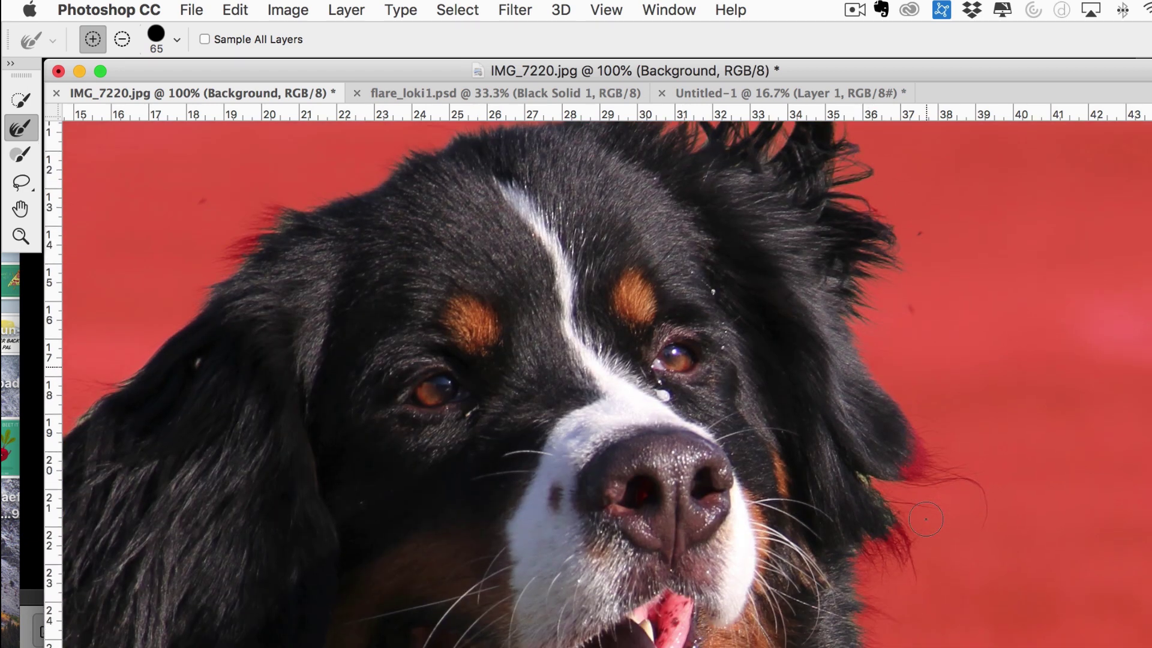
pyautogui.press('super+equal')
pyautogui.hscroll(5, 930, 514)
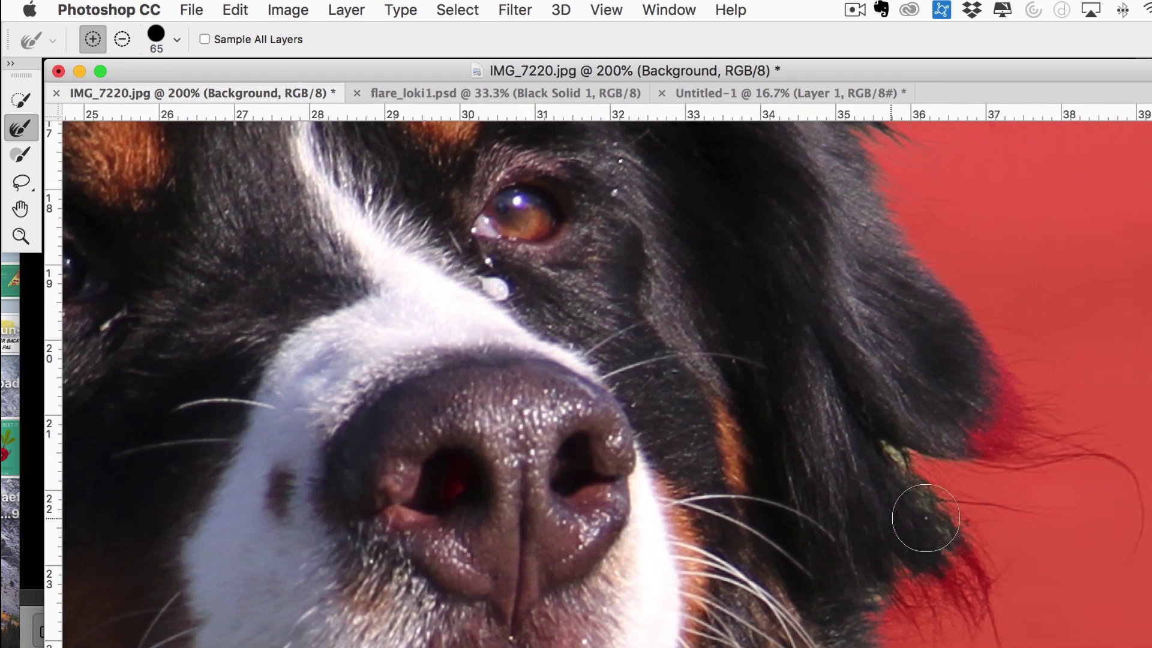
pyautogui.moveTo(929, 384); pyautogui.dragTo(936, 420)
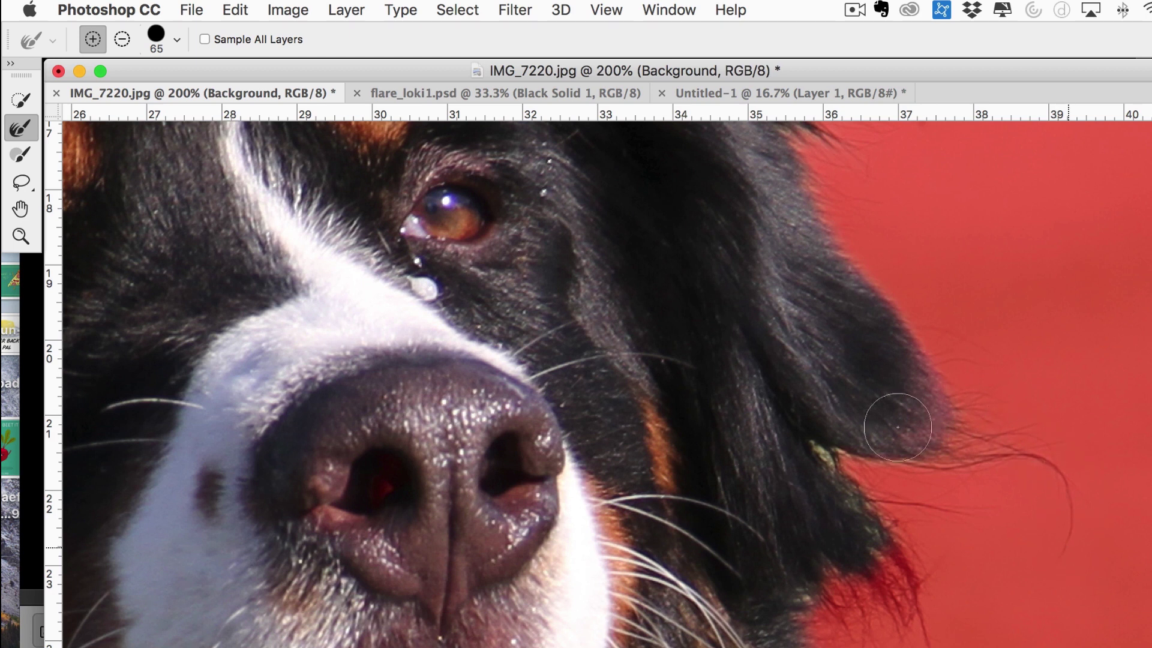
pyautogui.moveTo(832, 542); pyautogui.dragTo(819, 627)
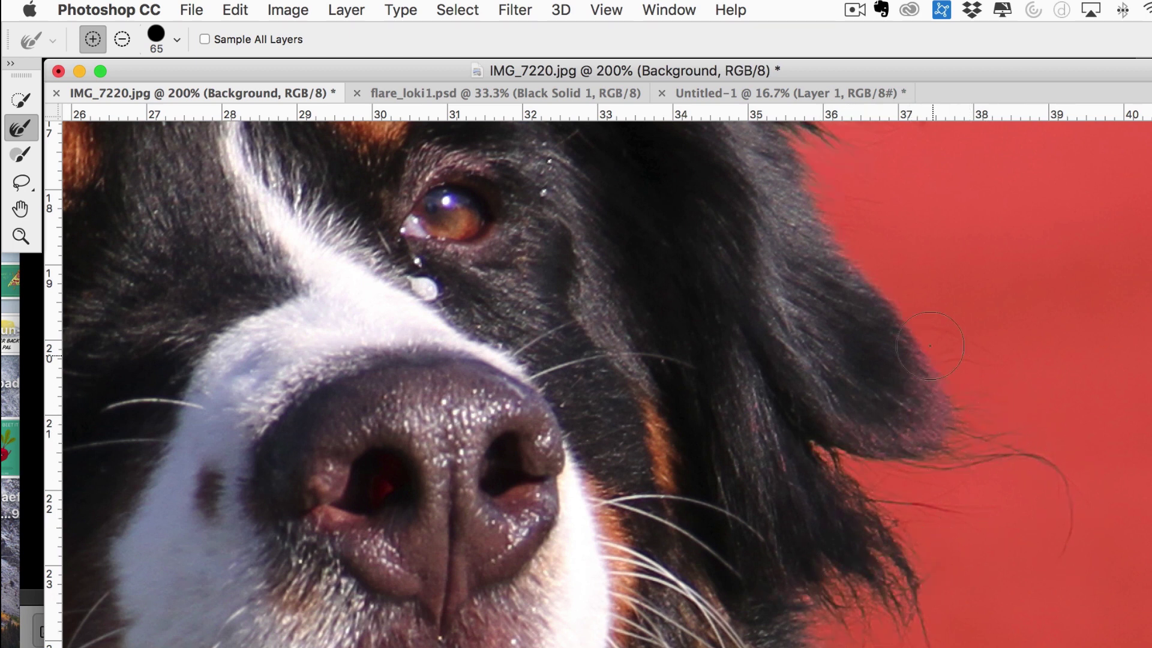
# - Refine the fur edge along the dog's chest
pyautogui.scroll(-3, 909, 507)
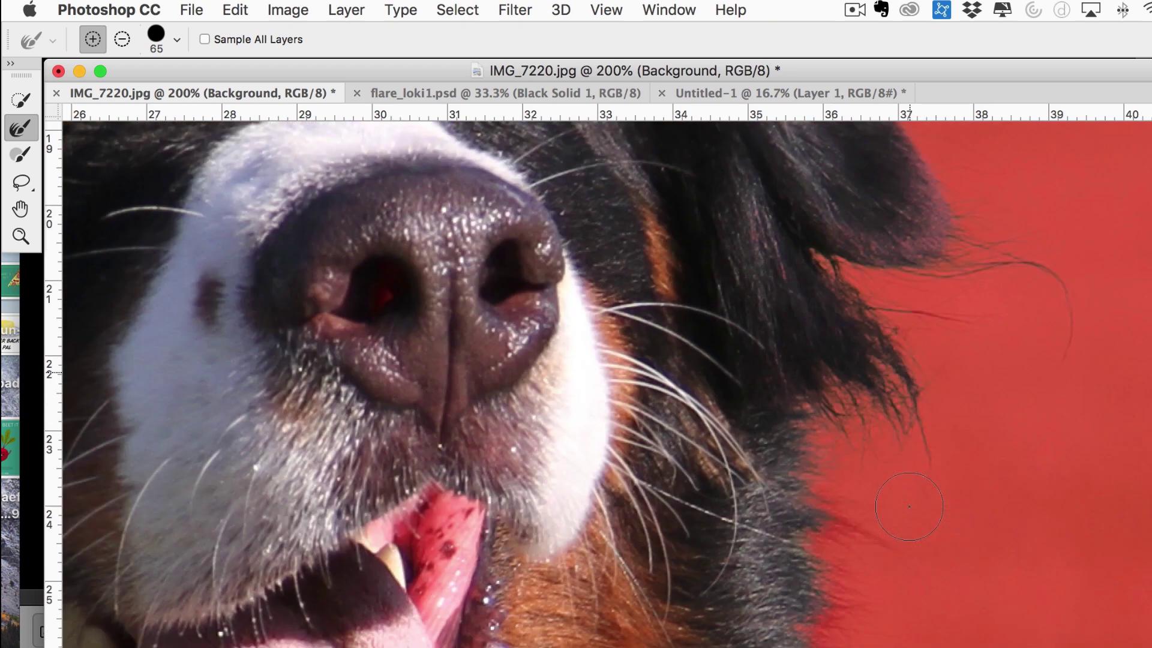
pyautogui.scroll(-3, 909, 507)
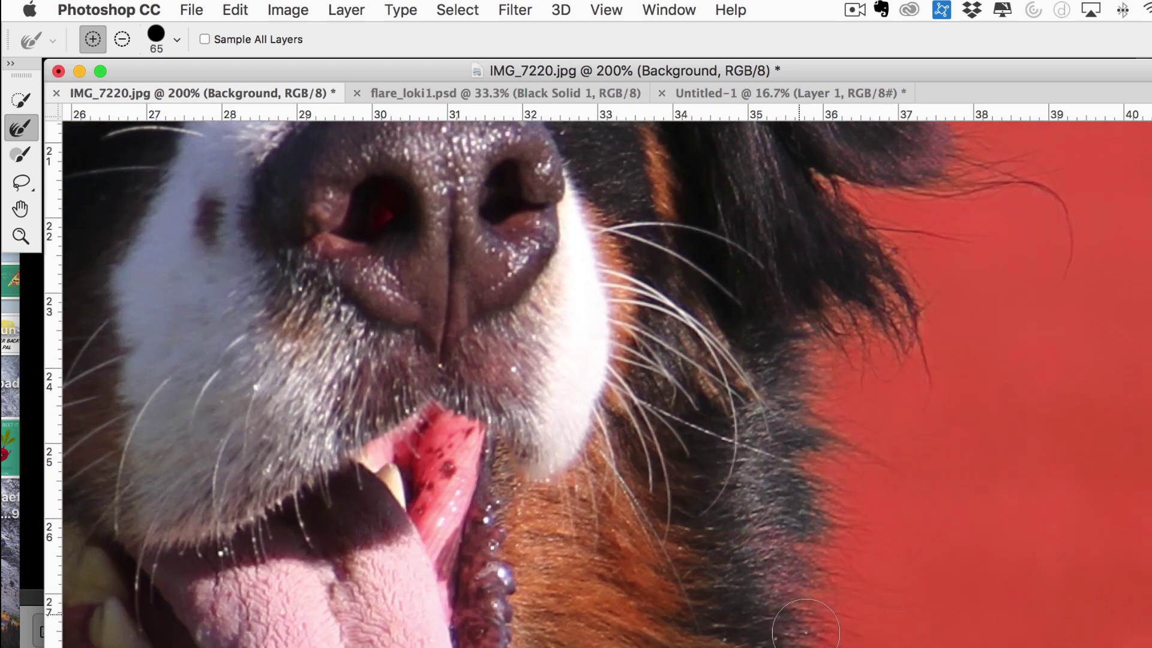
pyautogui.scroll(-6, 804, 600)
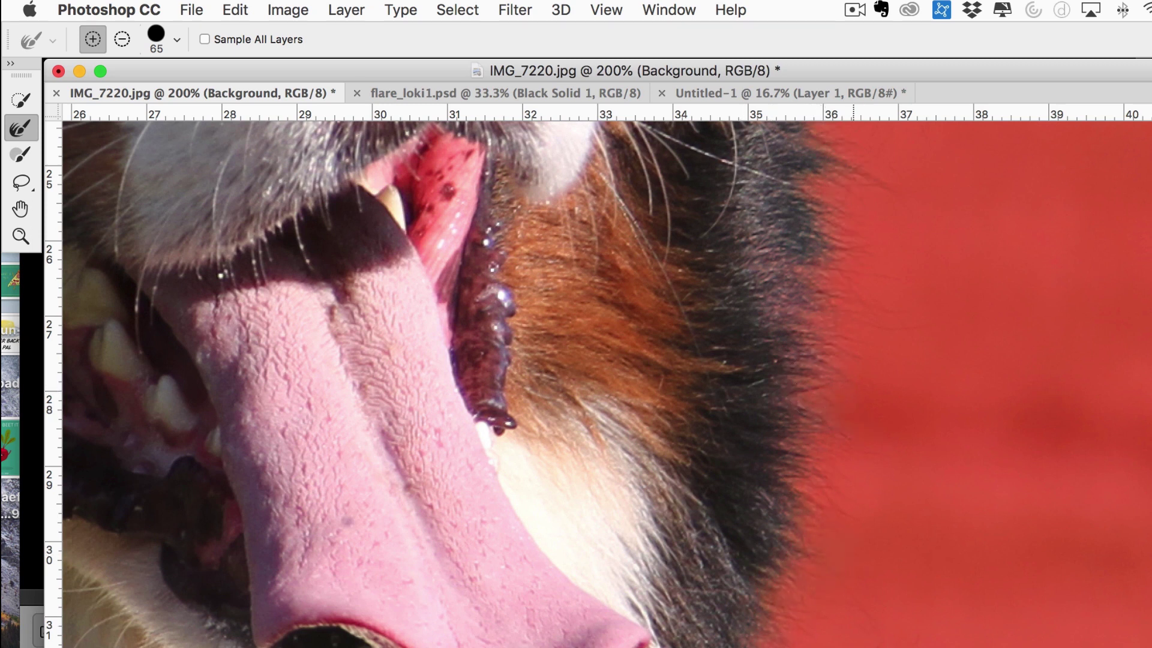
pyautogui.scroll(-5, 828, 630)
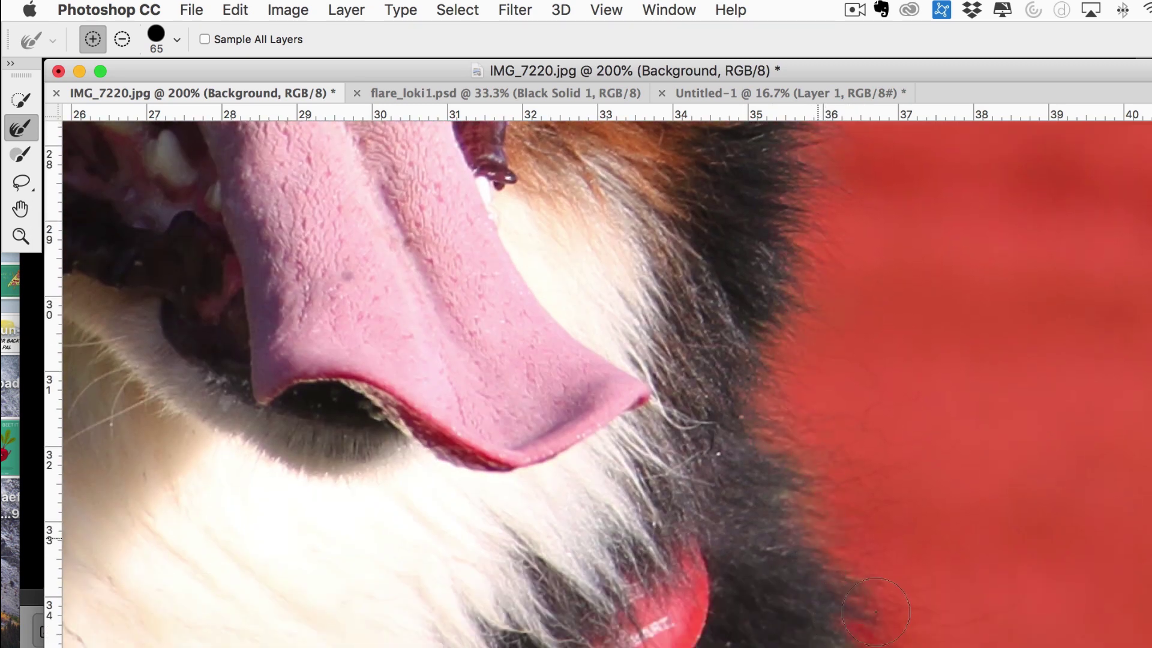
pyautogui.scroll(-5, 912, 600)
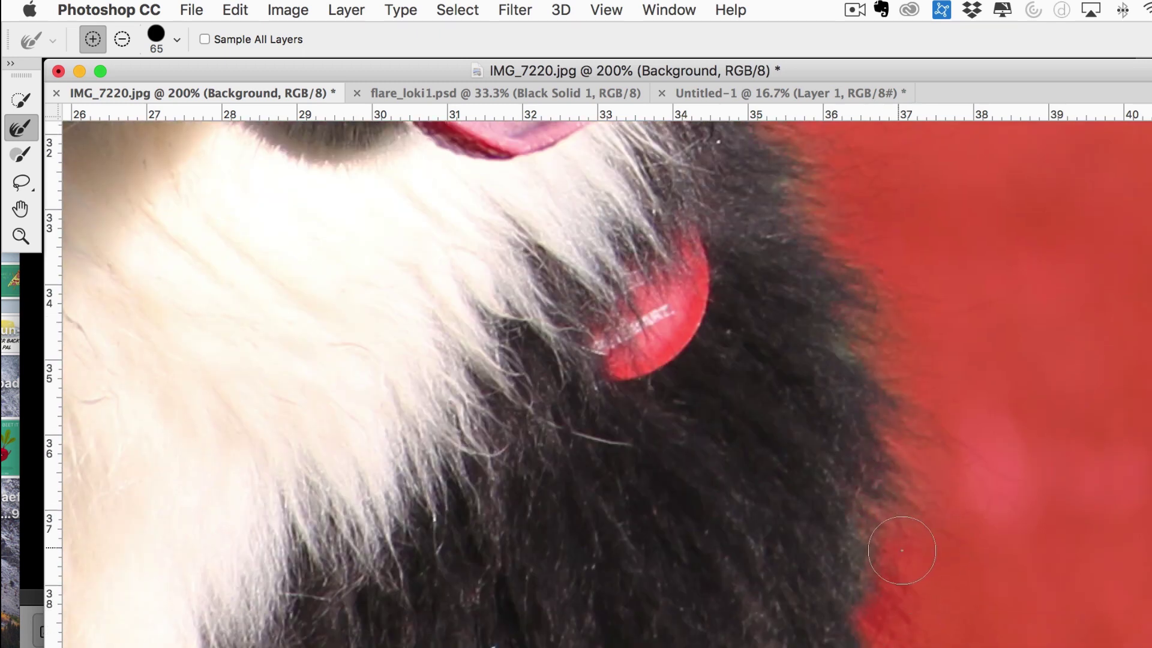
pyautogui.moveTo(902, 551); pyautogui.dragTo(867, 647)
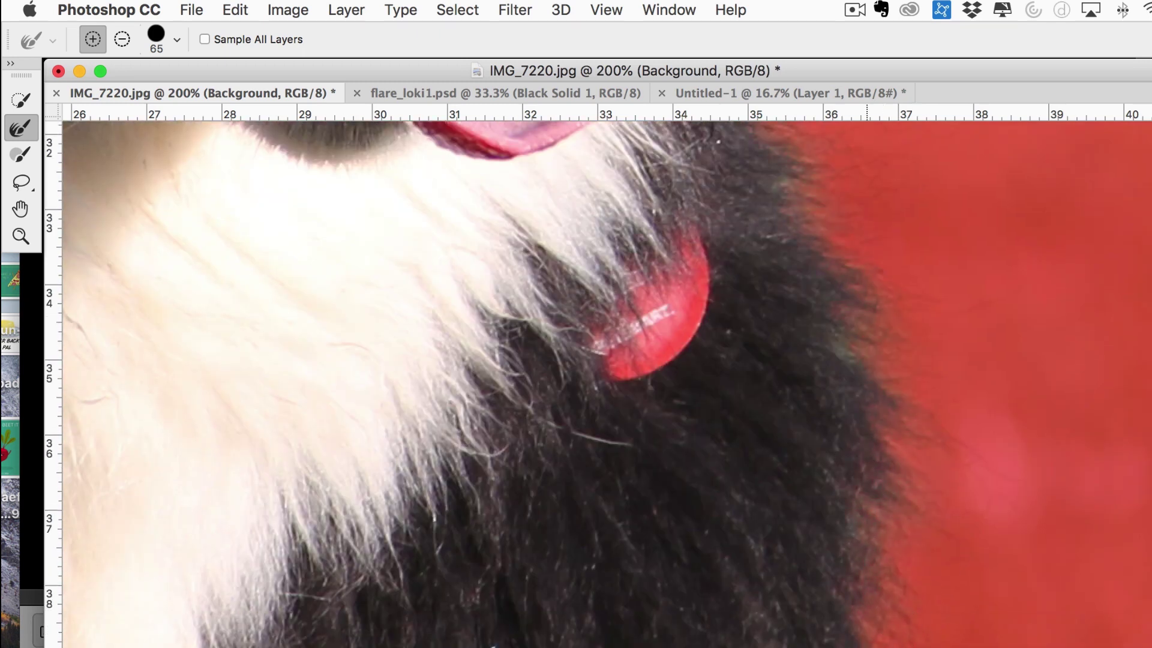
pyautogui.scroll(-7, 884, 624)
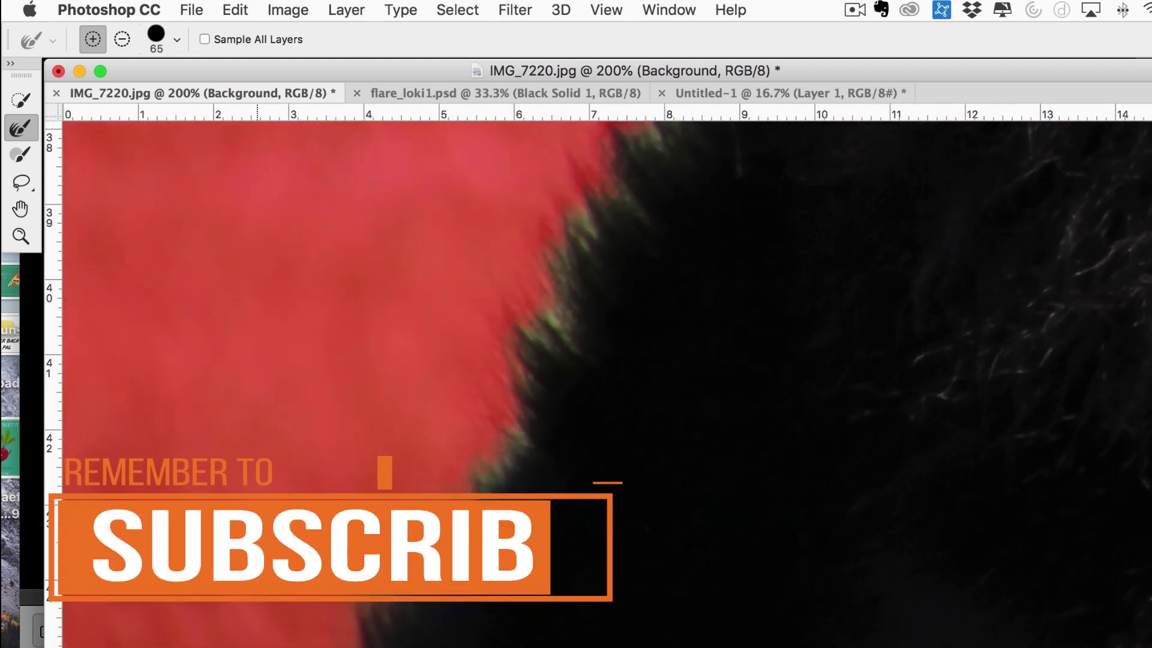
# - Zoom out to fit the whole photo and apply the selection as a layer mask on Layer 0
pyautogui.scroll(15, 571, 353)
pyautogui.hscroll(5, 571, 353)
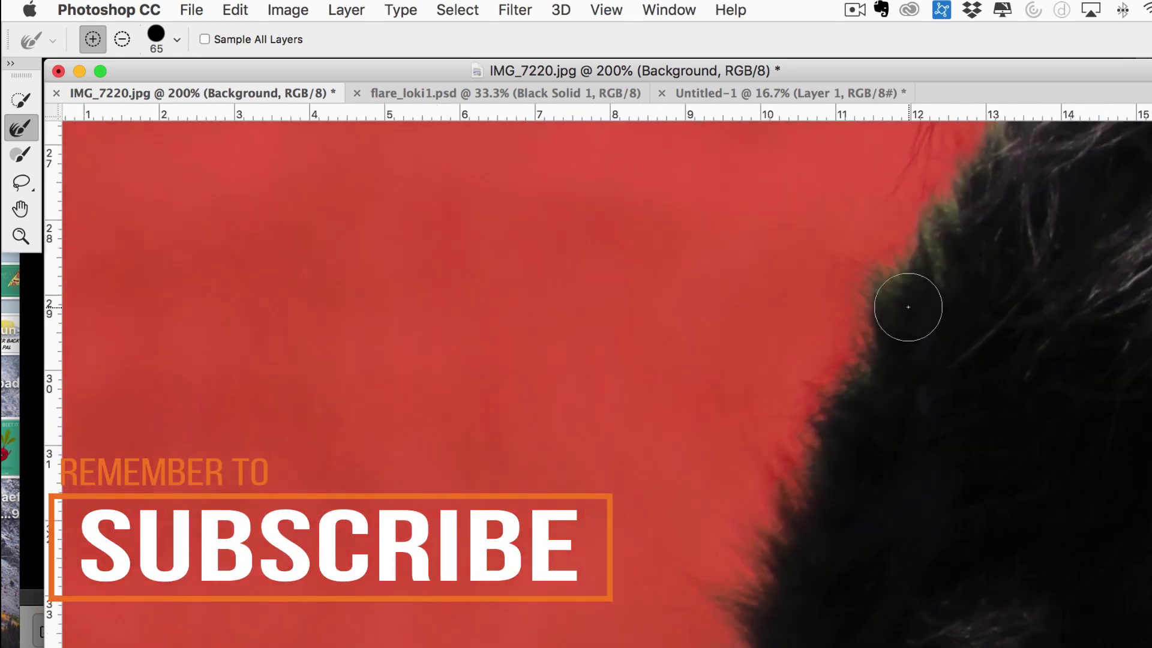
pyautogui.scroll(11, 713, 257)
pyautogui.hscroll(2, 713, 256)
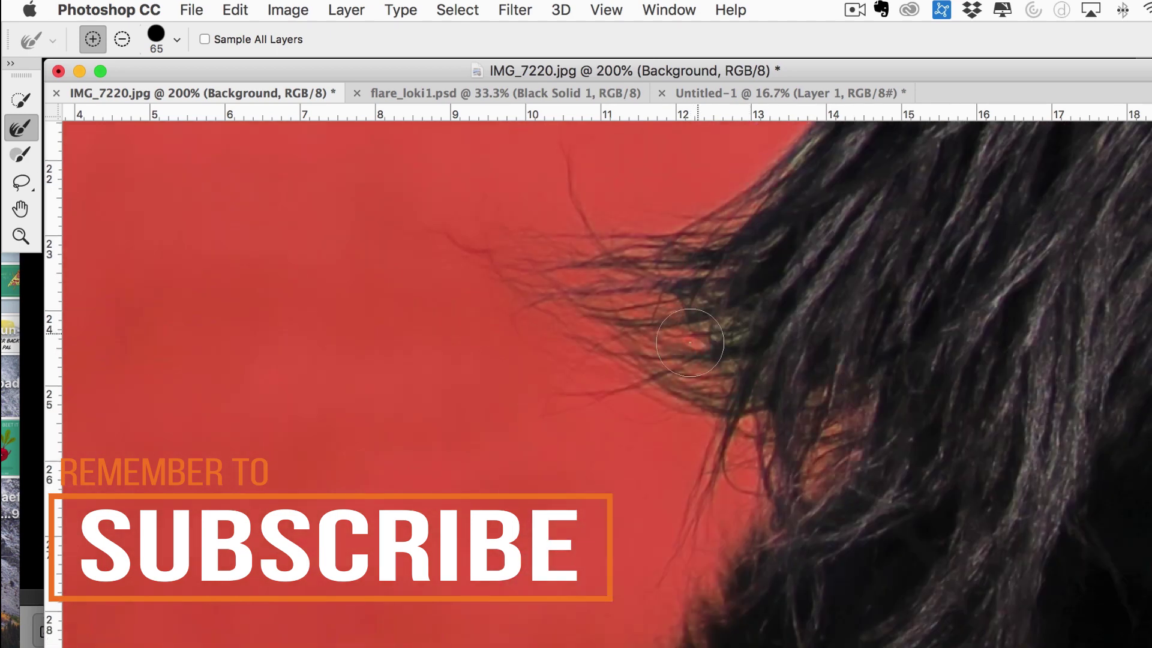
pyautogui.scroll(12, 821, 377)
pyautogui.hscroll(15, 821, 376)
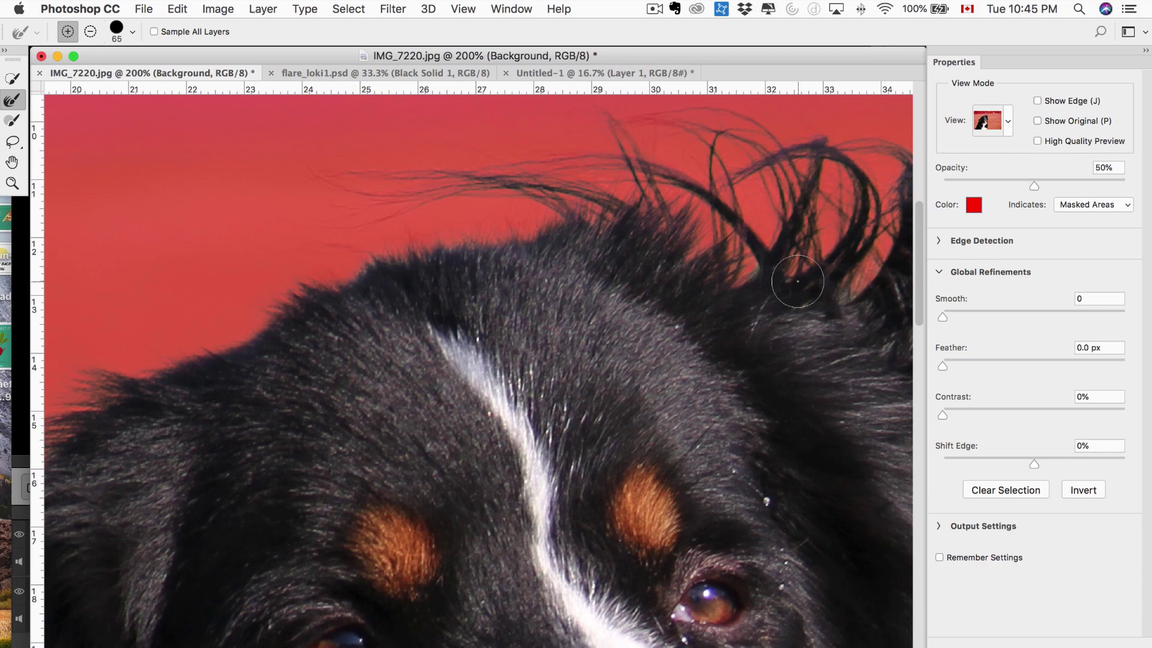
pyautogui.press('super+minus')
pyautogui.press('super+minus')
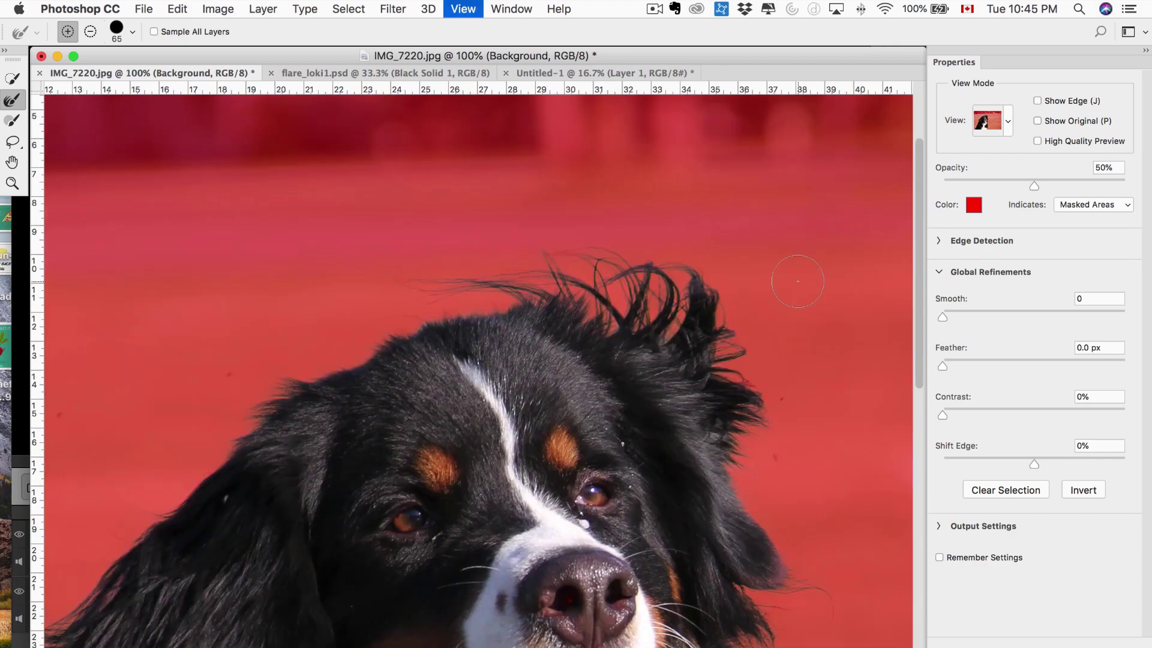
pyautogui.press('super+minus')
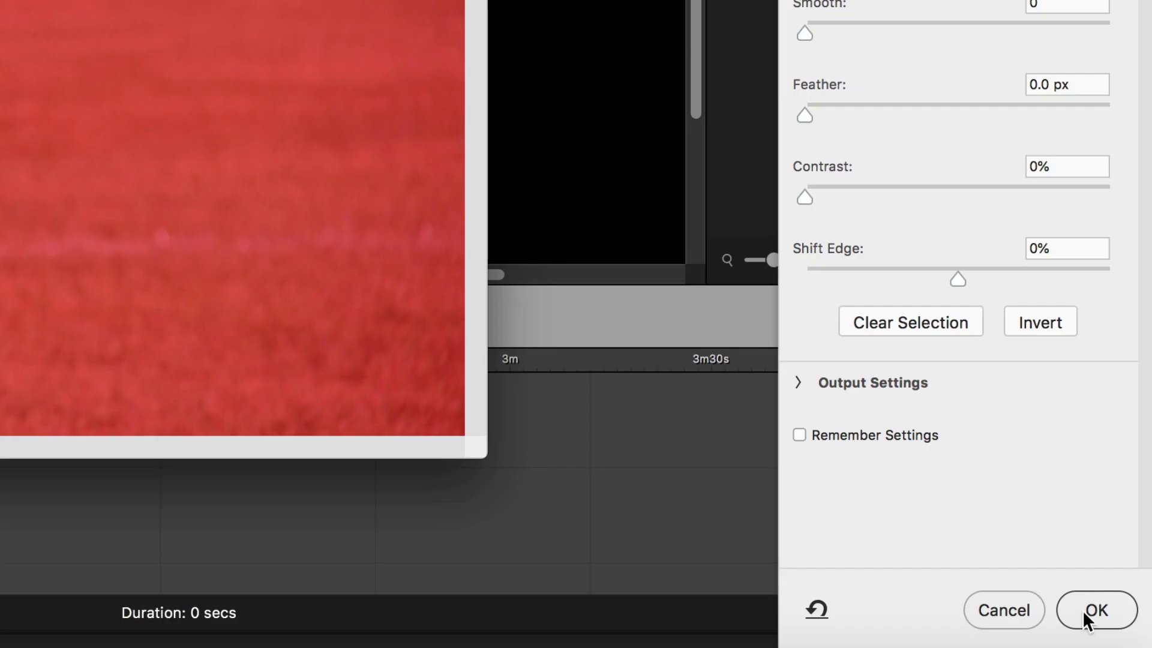
pyautogui.click(1116, 645)
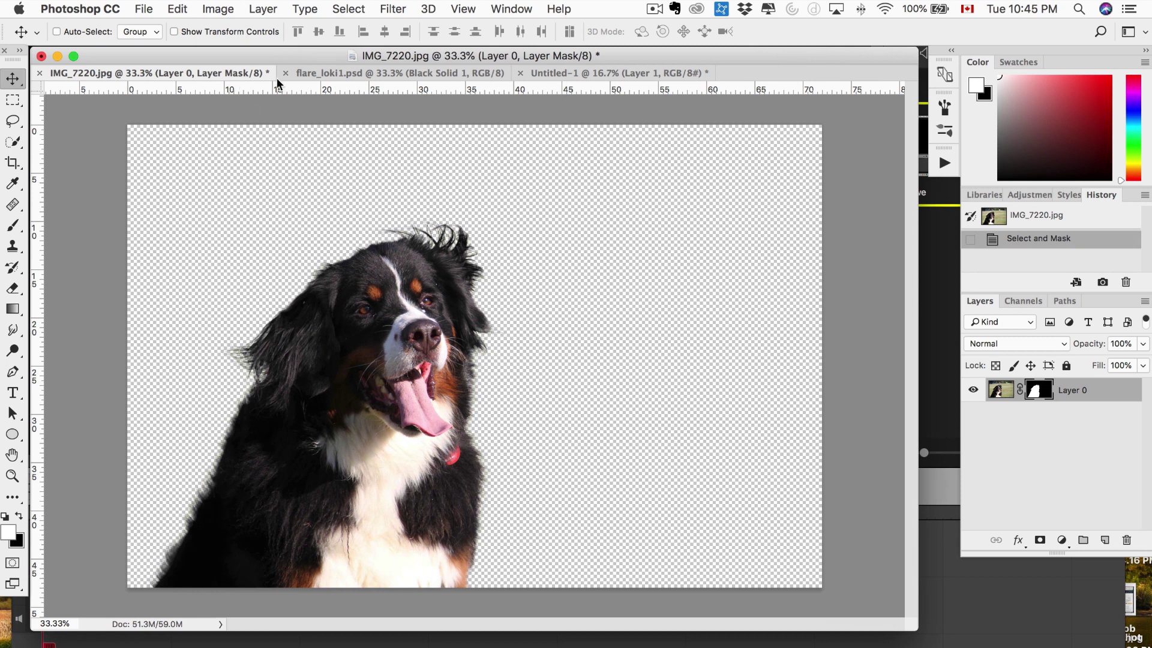
# - Paste the sunset field into IMG_7220 and shift it left so the sun shows
pyautogui.click(582, 73)
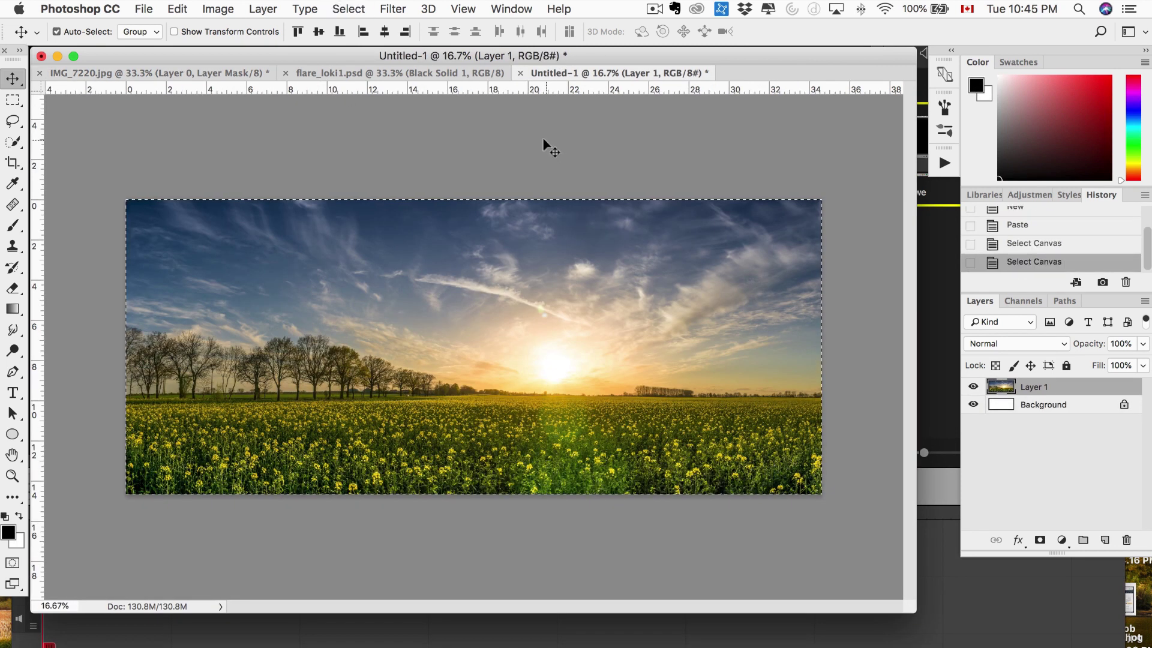
pyautogui.click(149, 75)
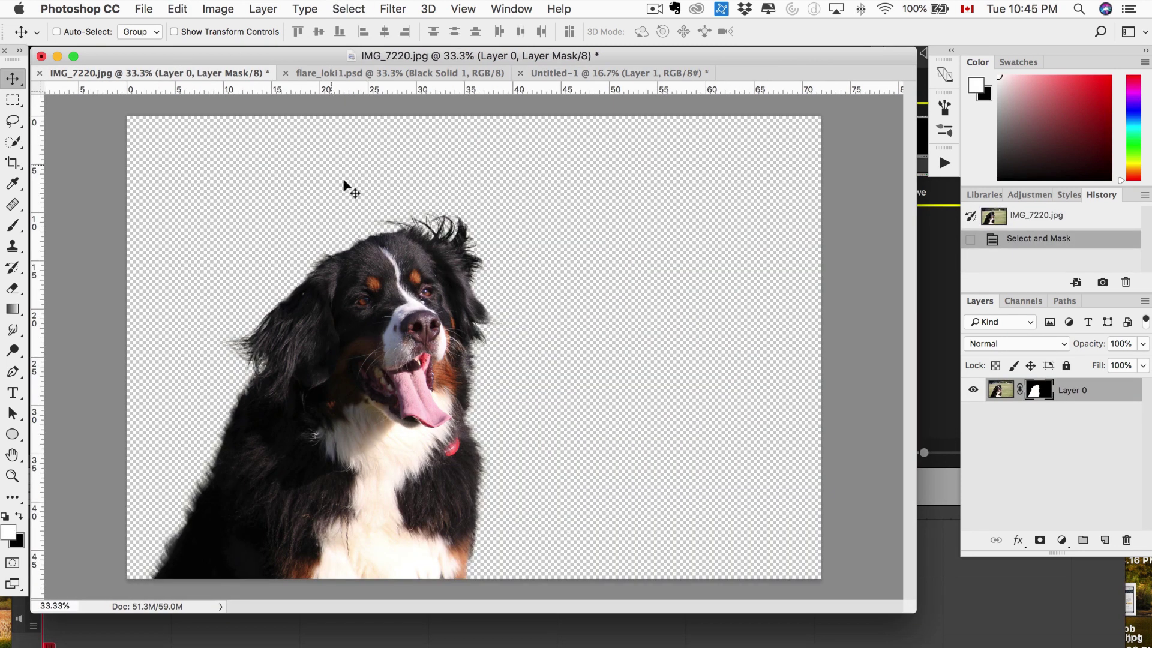
pyautogui.press('super+v')
pyautogui.press('super+t')
pyautogui.moveTo(527, 299); pyautogui.dragTo(326, 296)
pyautogui.press('Return')
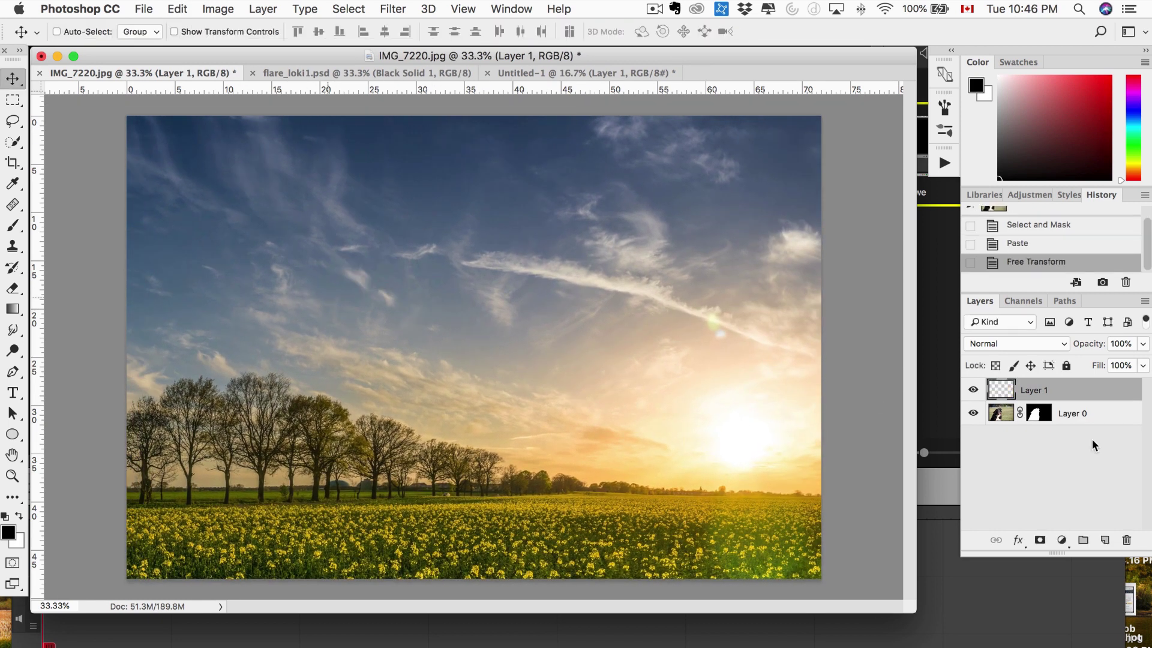
# - Move the sunset layer below the dog, load the dog's mask as a selection, and add a group
pyautogui.moveTo(1089, 393); pyautogui.dragTo(1086, 429)
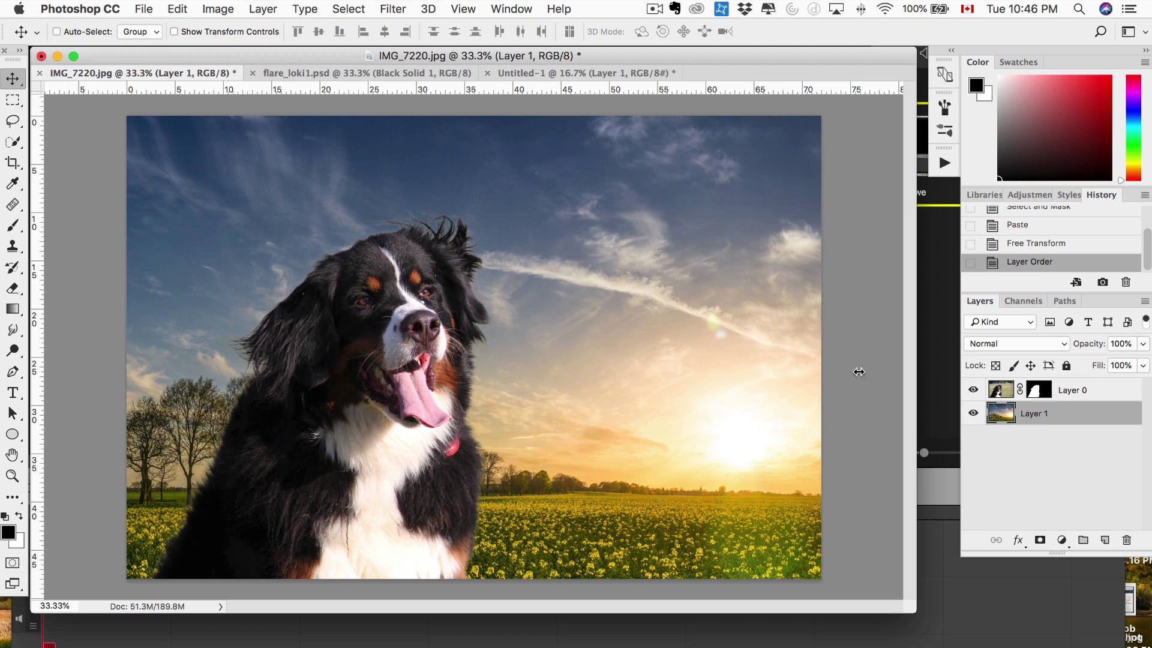
pyautogui.keyDown('super'); pyautogui.click(1039, 390); pyautogui.keyUp('super')
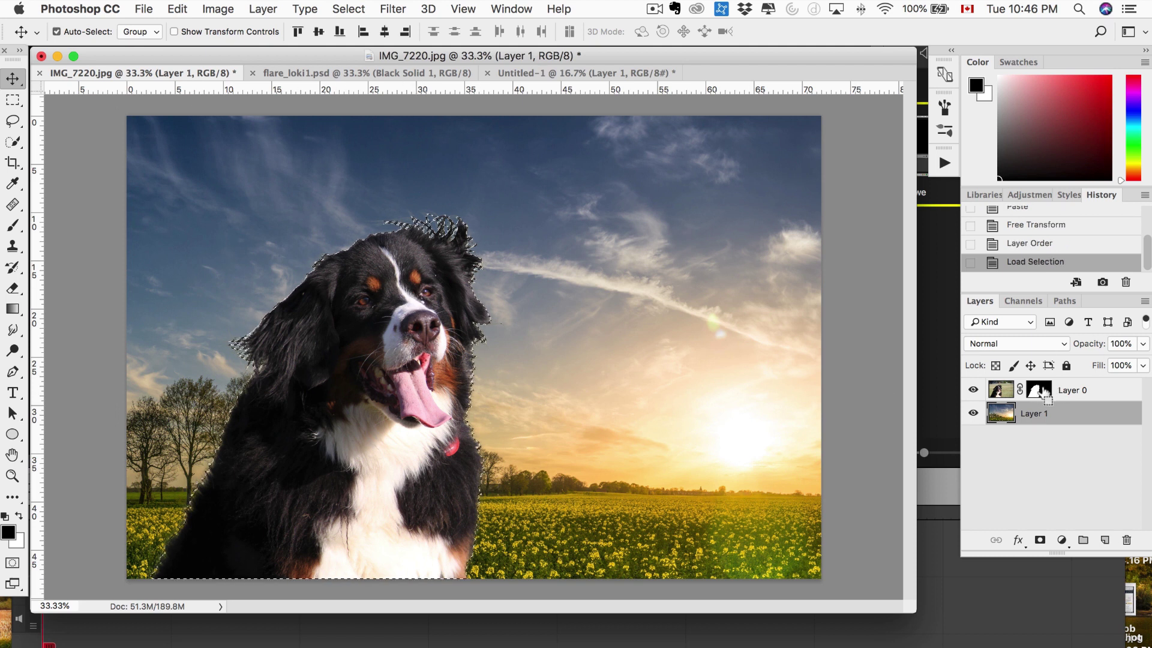
pyautogui.click(1083, 542)
# - Mask Group 1 to the dog and add a Warming Filter (85) Photo Filter at 70% density inside it
pyautogui.moveTo(1047, 409); pyautogui.dragTo(1050, 385)
pyautogui.click(1040, 540)
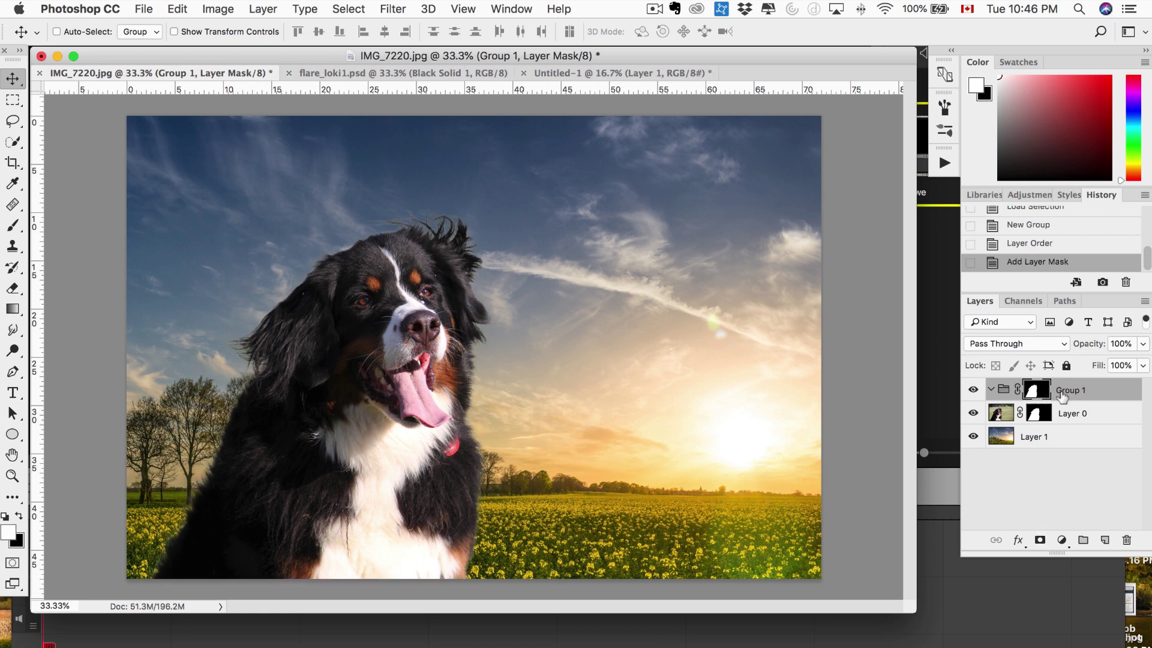
pyautogui.click(1061, 540)
pyautogui.moveTo(1080, 642)
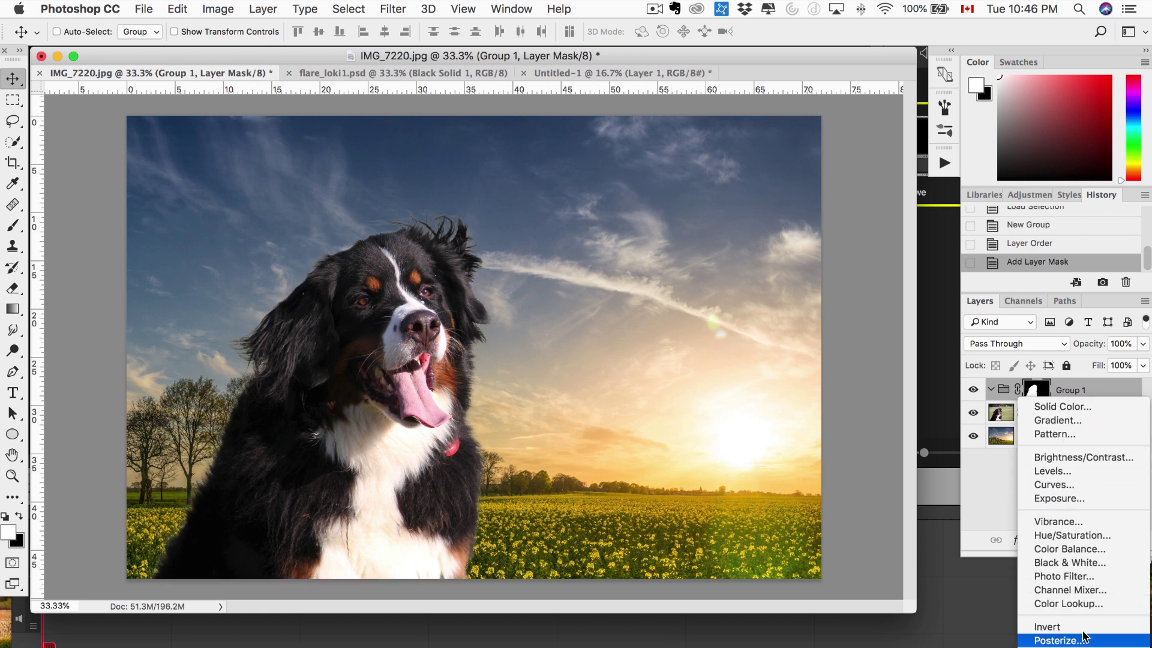
pyautogui.click(1080, 577)
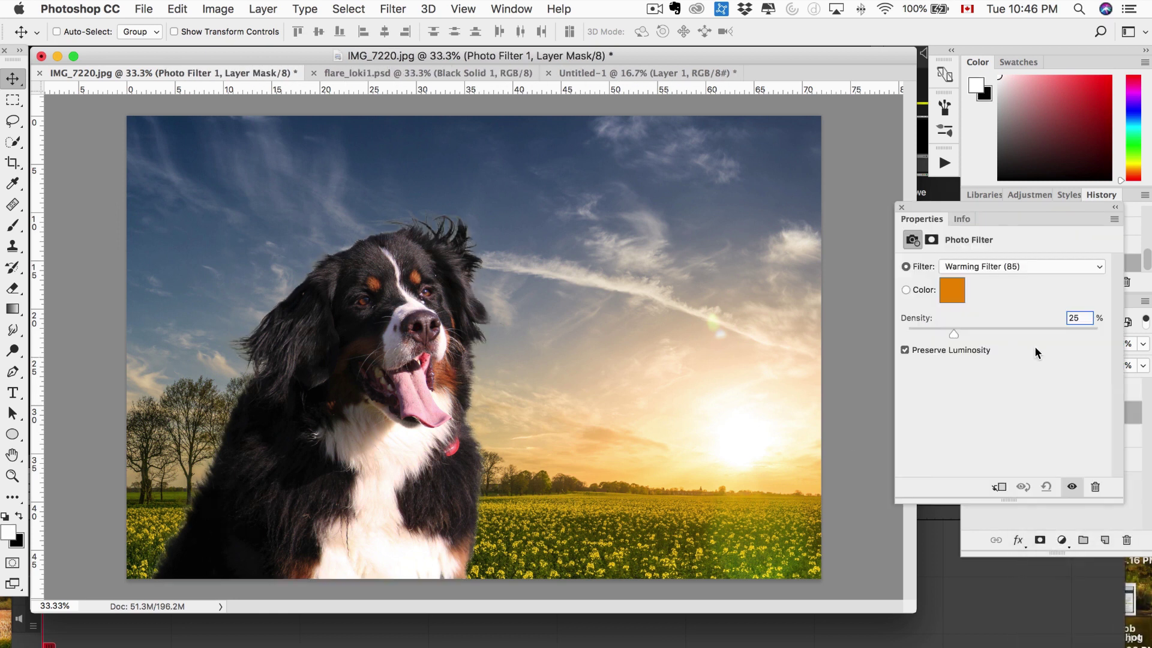
pyautogui.moveTo(969, 329); pyautogui.dragTo(1016, 329)
pyautogui.click(902, 208)
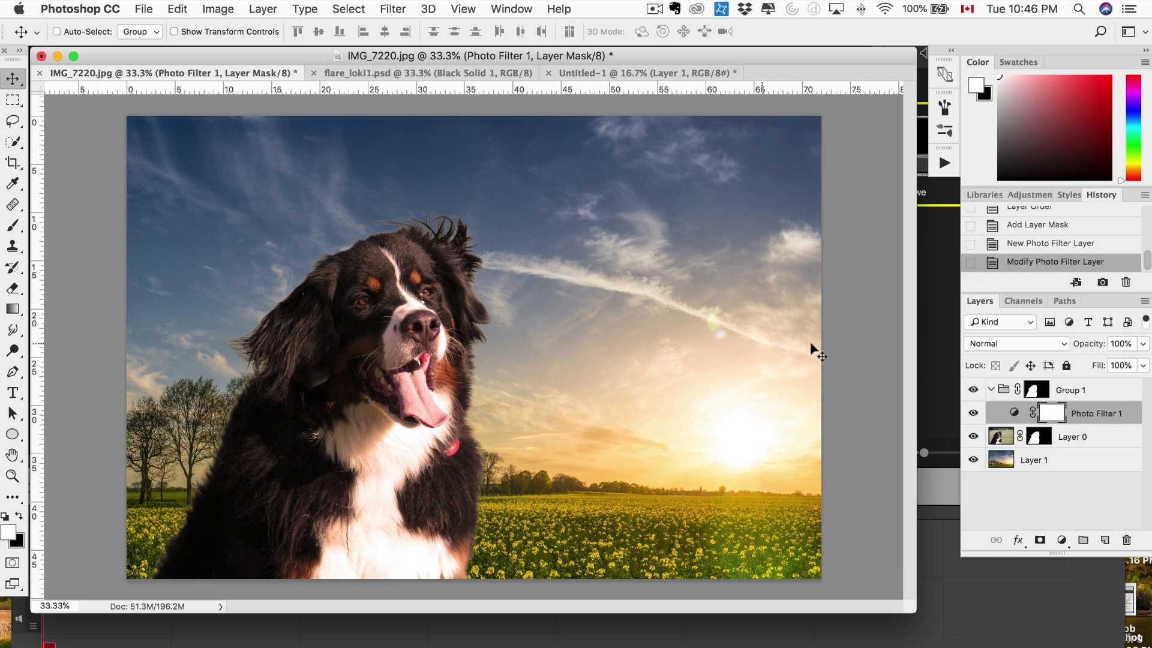
pyautogui.click(1079, 460)
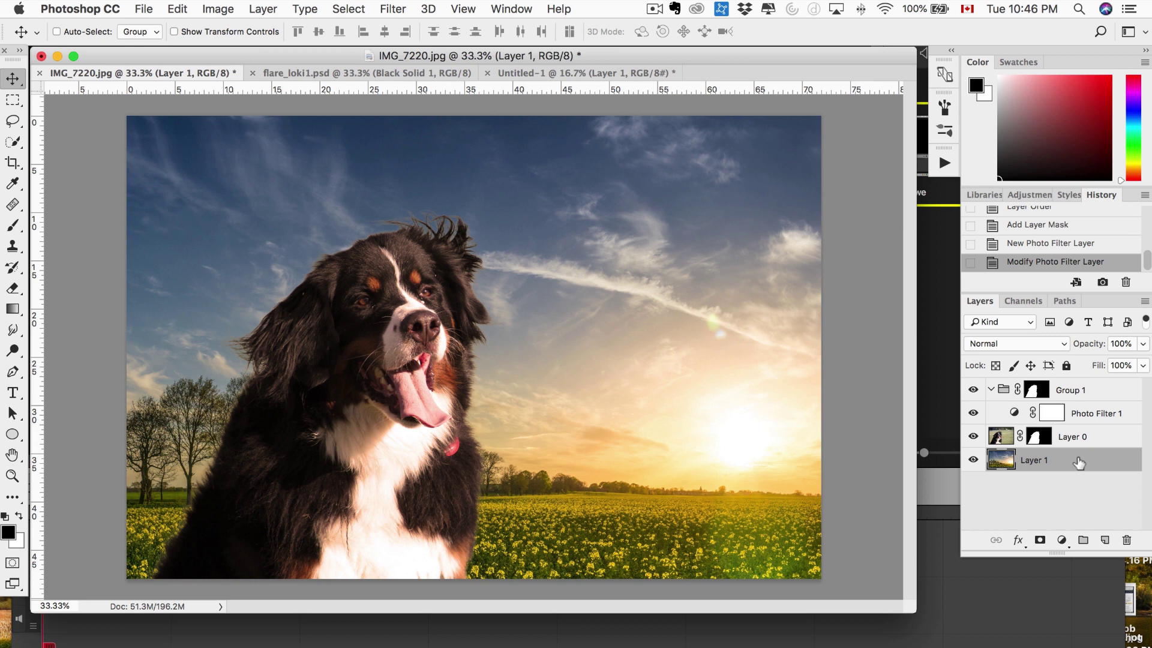
# - Apply a 6.4-pixel Gaussian Blur to the sunset background layer
pyautogui.click(389, 9)
pyautogui.moveTo(443, 200)
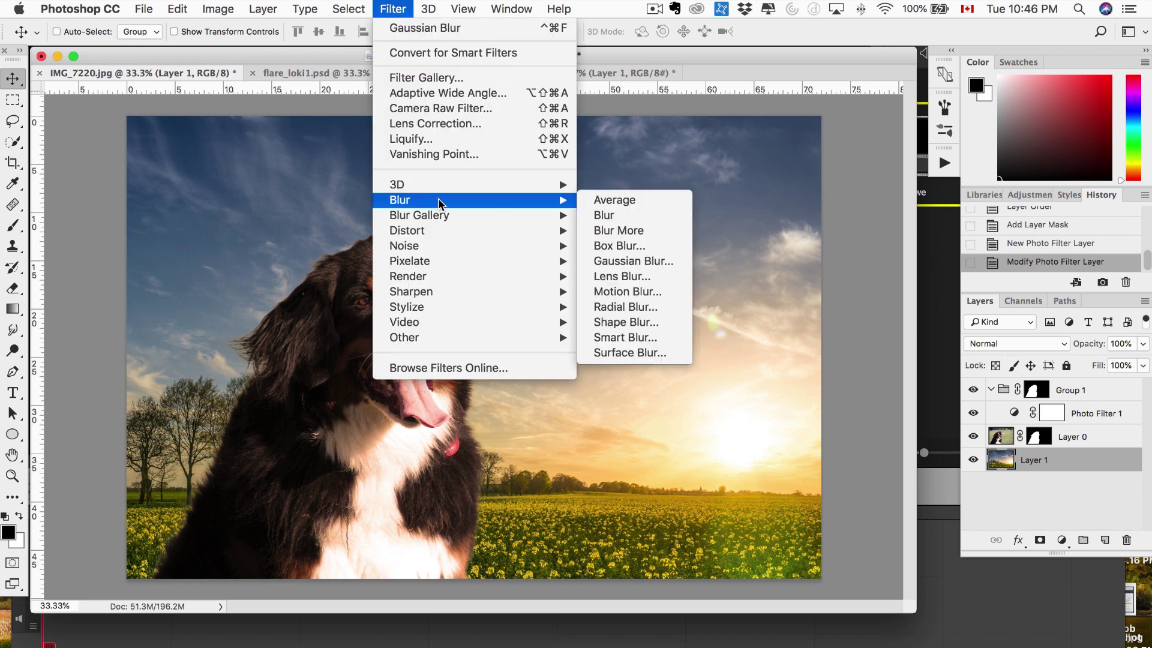
pyautogui.click(650, 264)
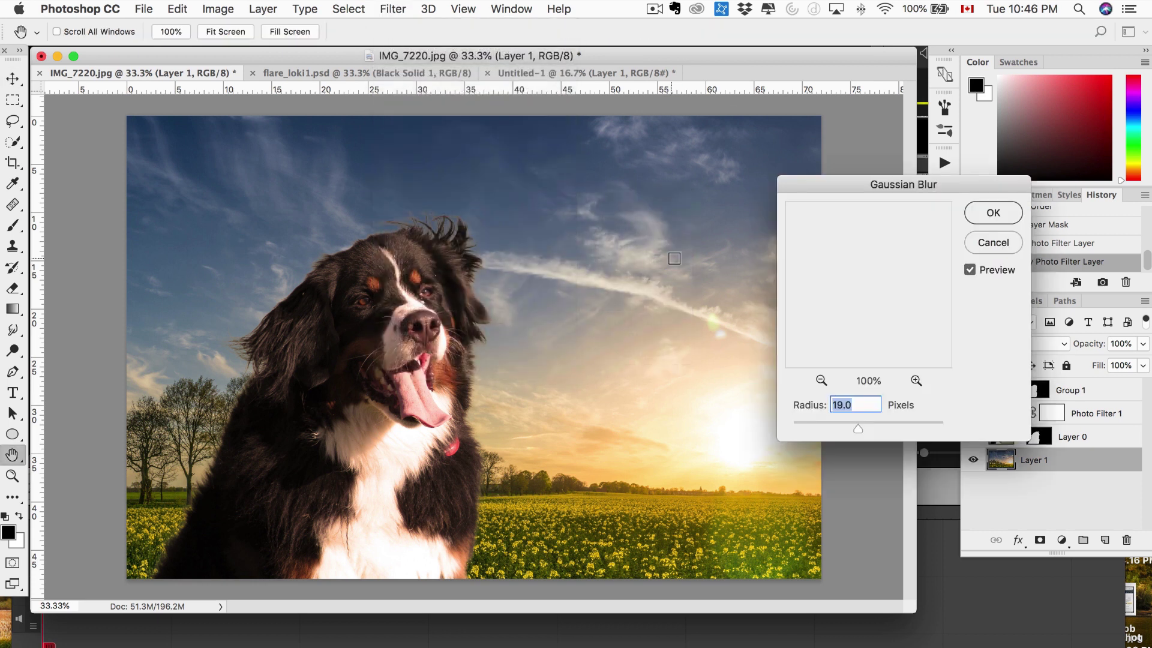
pyautogui.moveTo(845, 423); pyautogui.dragTo(838, 423)
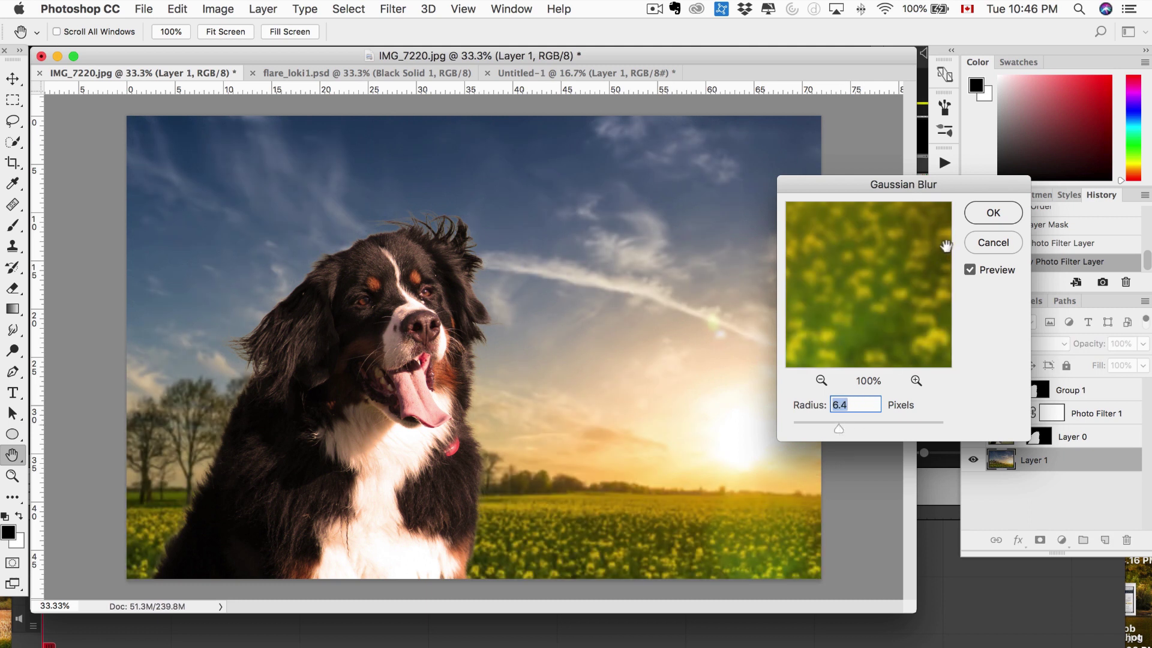
pyautogui.press('Return')
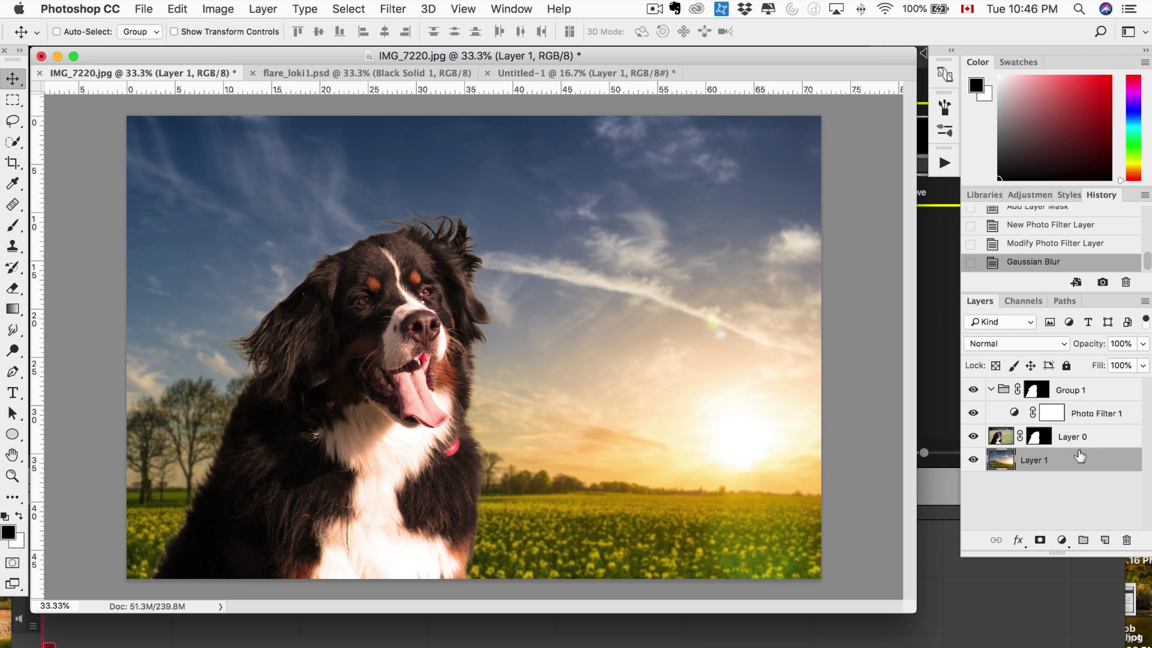
# - Paste the flare from flare_loki1.psd as the top layer and blend it with Linear Dodge (Add)
pyautogui.click(1094, 395)
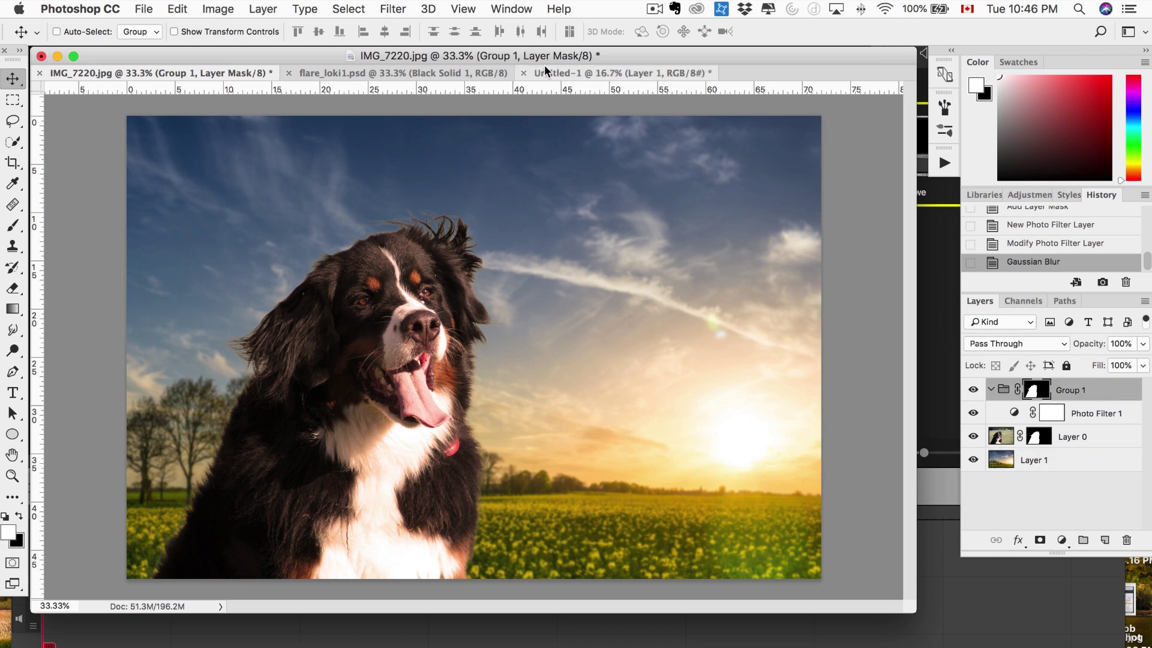
pyautogui.click(988, 392)
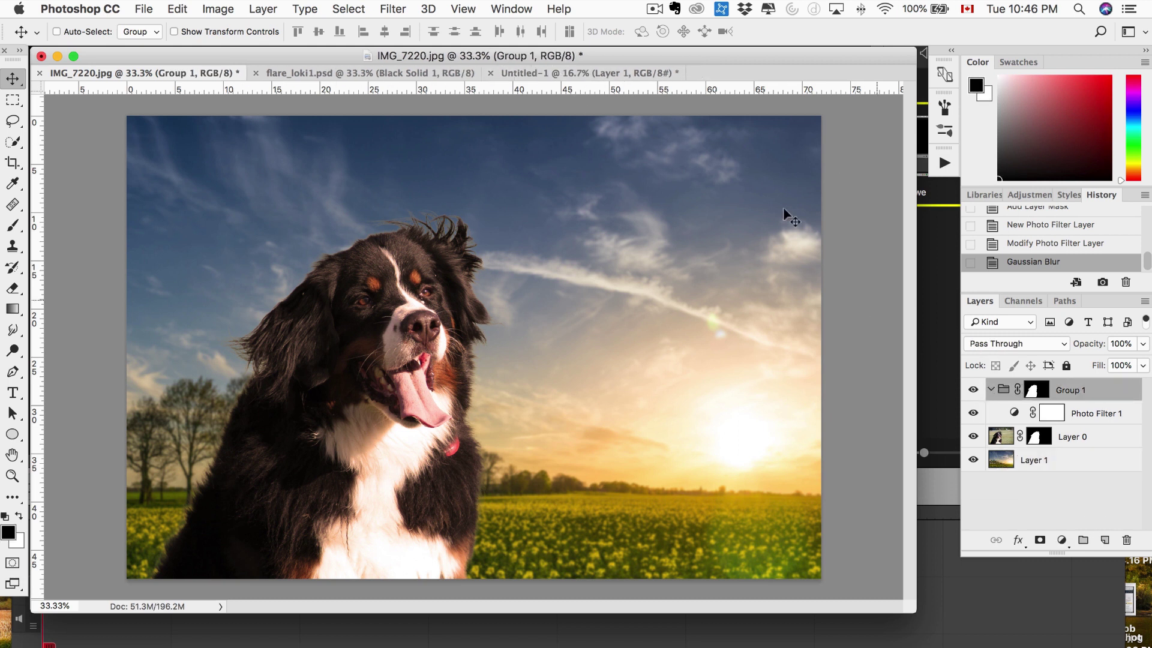
pyautogui.click(561, 73)
pyautogui.click(357, 72)
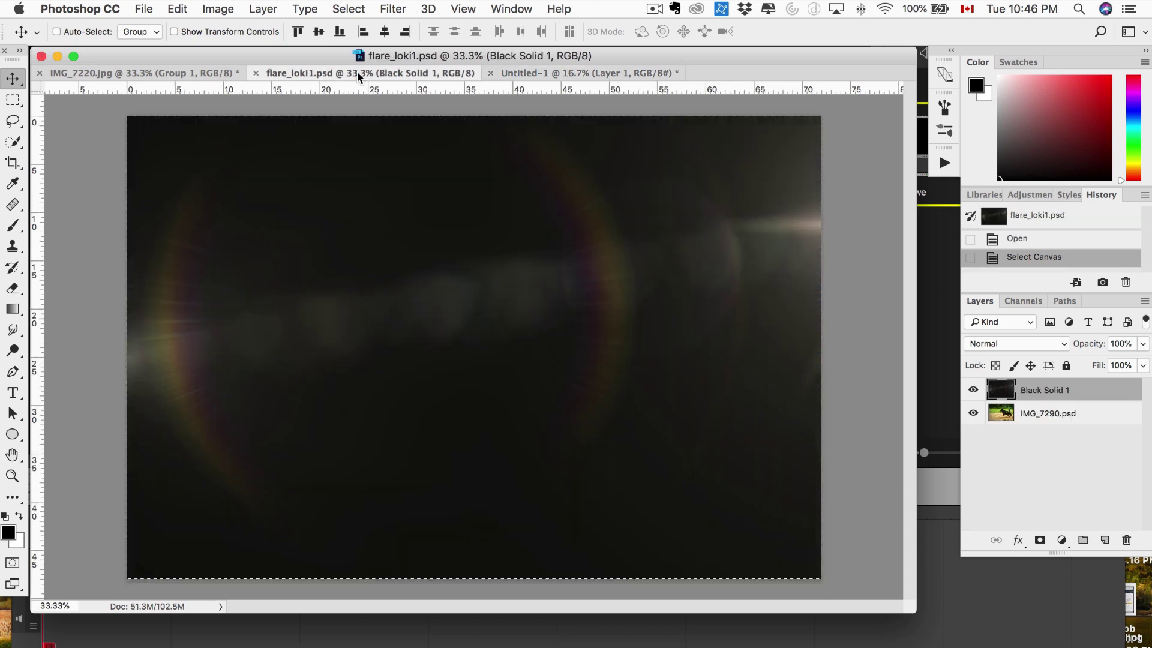
pyautogui.click(180, 73)
pyautogui.press('super+v')
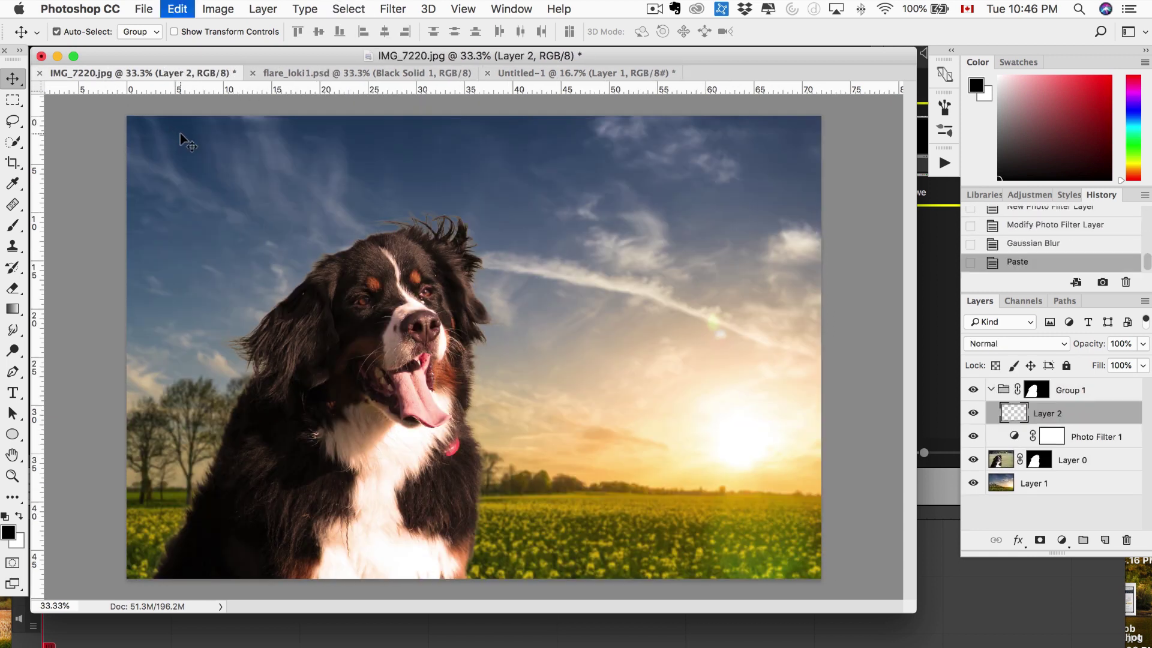
pyautogui.moveTo(1055, 428); pyautogui.dragTo(1084, 386)
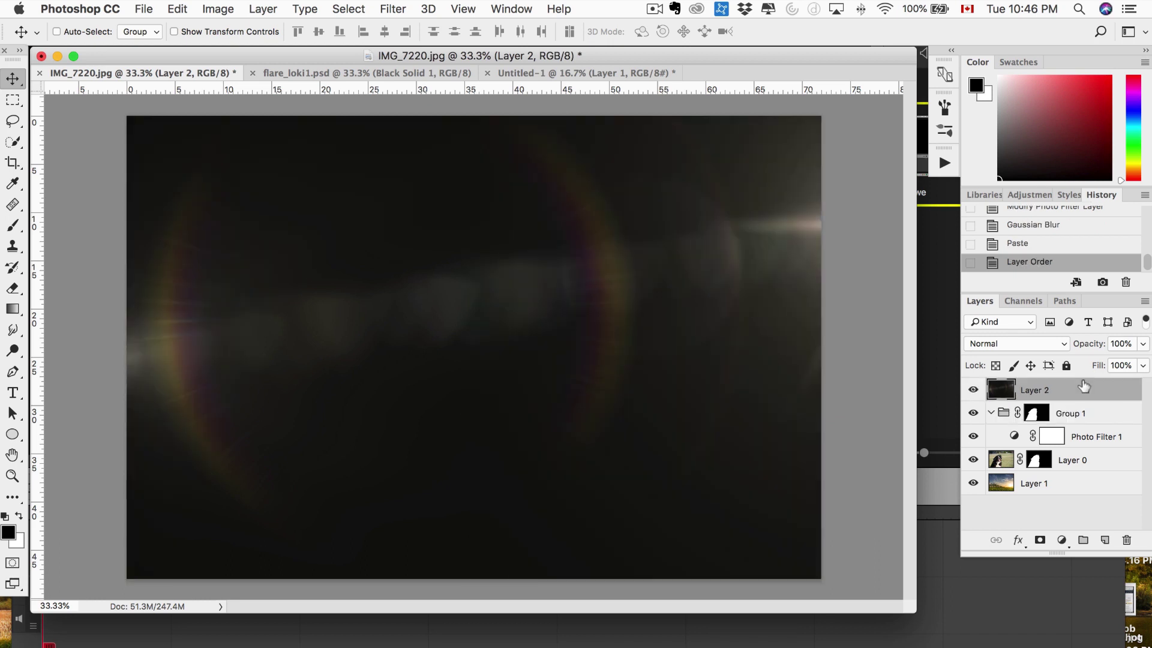
pyautogui.click(1016, 344)
pyautogui.click(1023, 484)
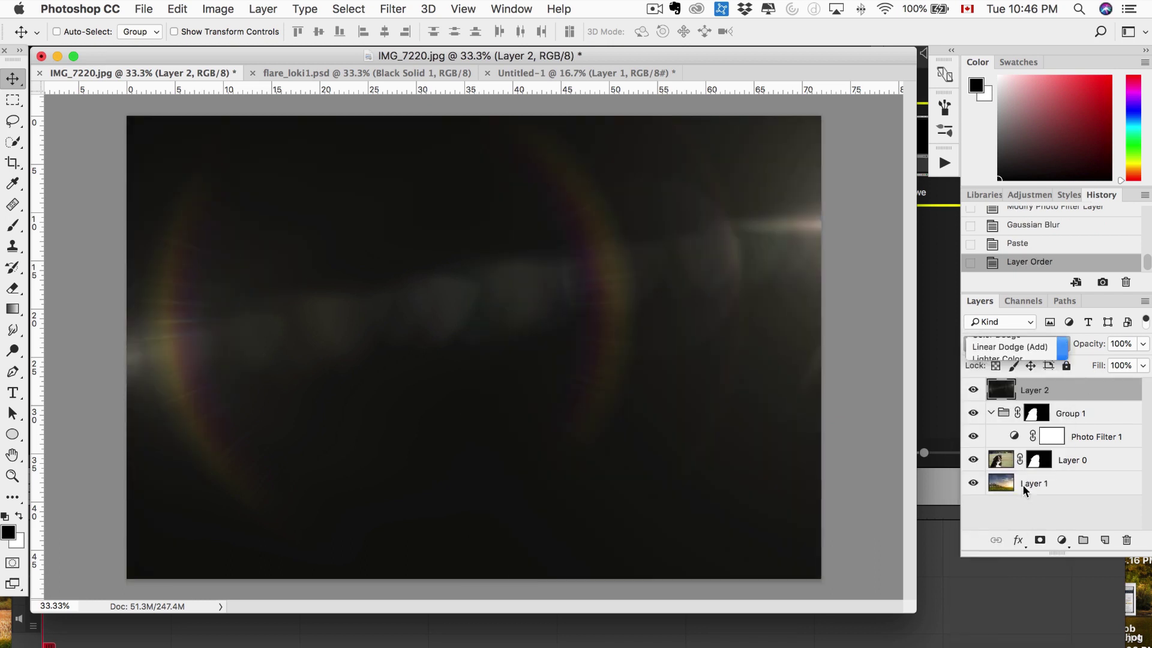